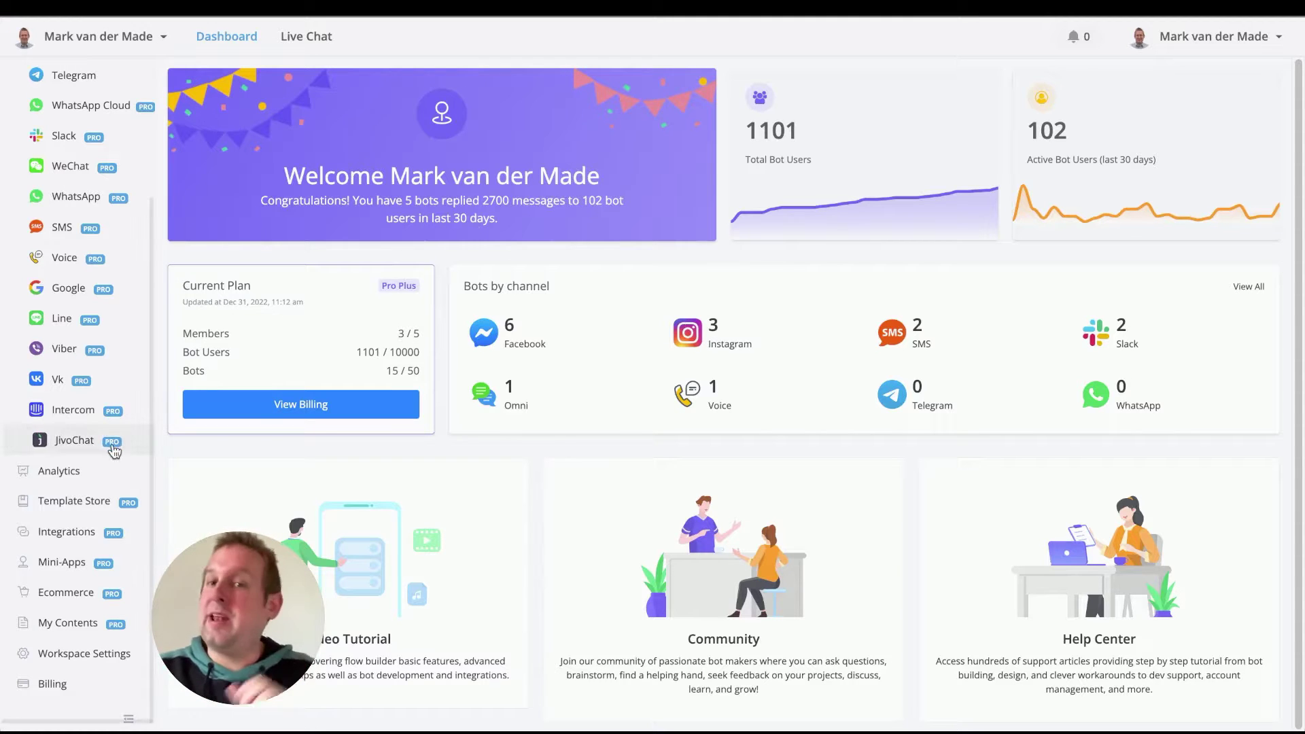
# Search the Mini-Apps catalogue for OpenAI, confirm it shows Installed, and return to installed mini-apps.
pyautogui.click(97, 553)
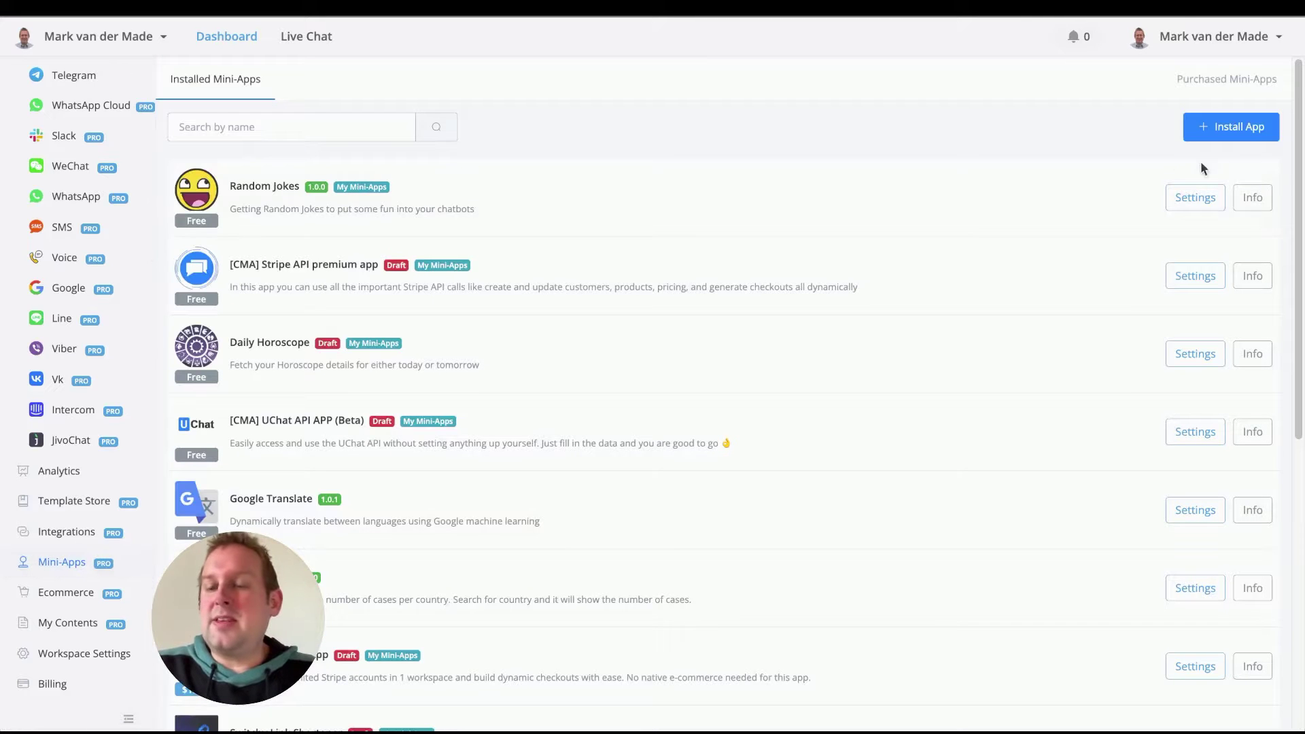
pyautogui.scroll(-8, 821, 337)
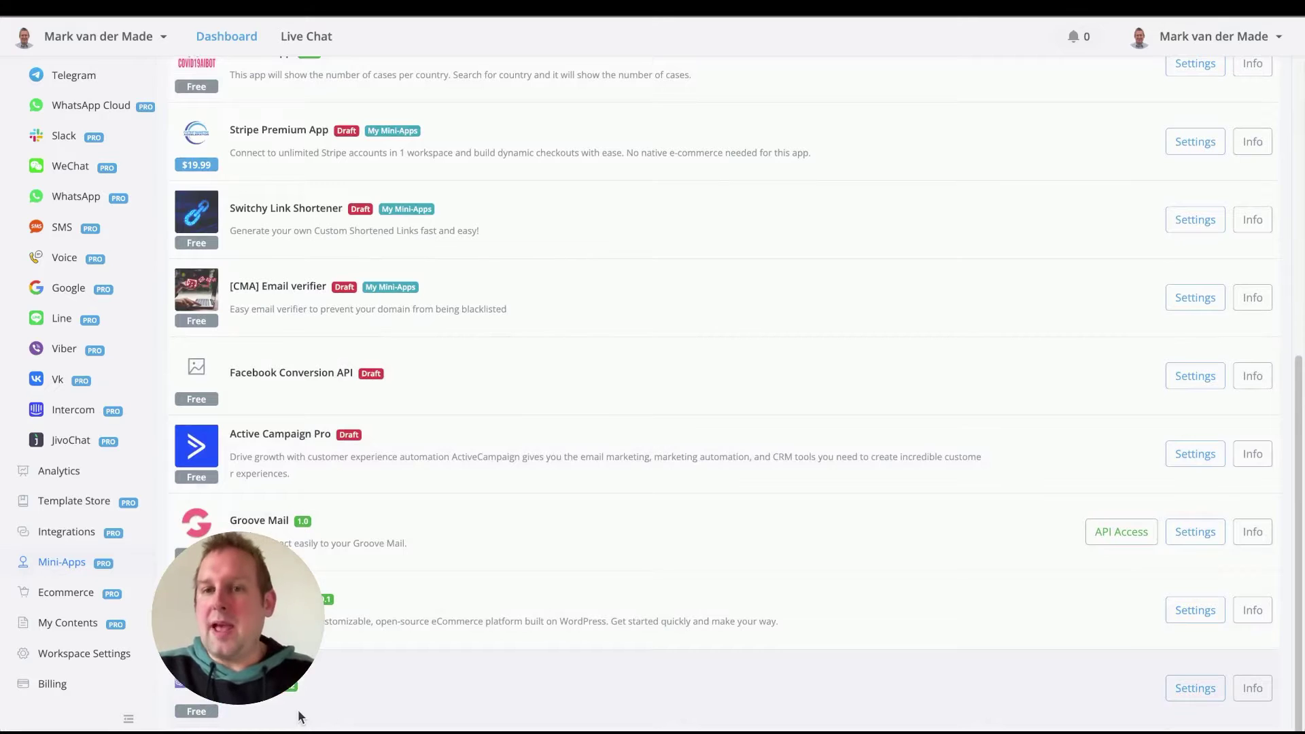
pyautogui.scroll(8, 993, 283)
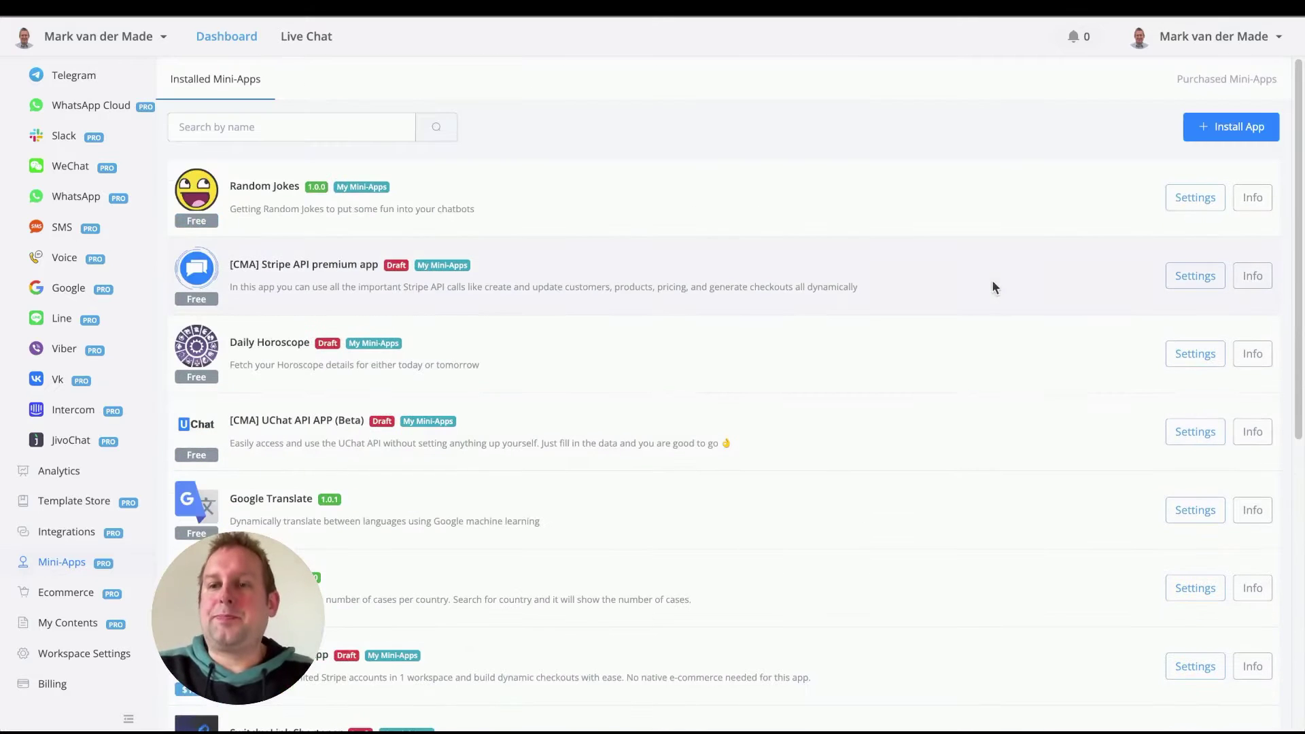
pyautogui.click(1258, 132)
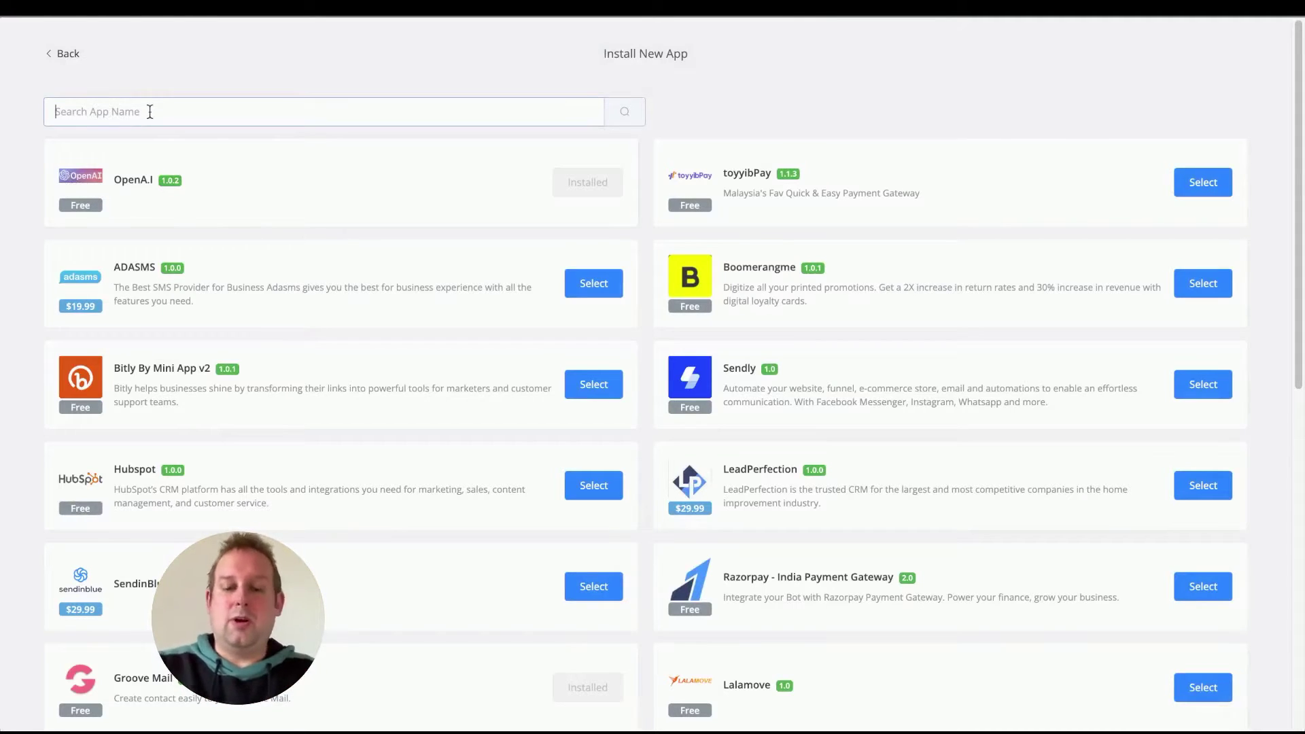
pyautogui.write('OpenAI')
pyautogui.press('Return')
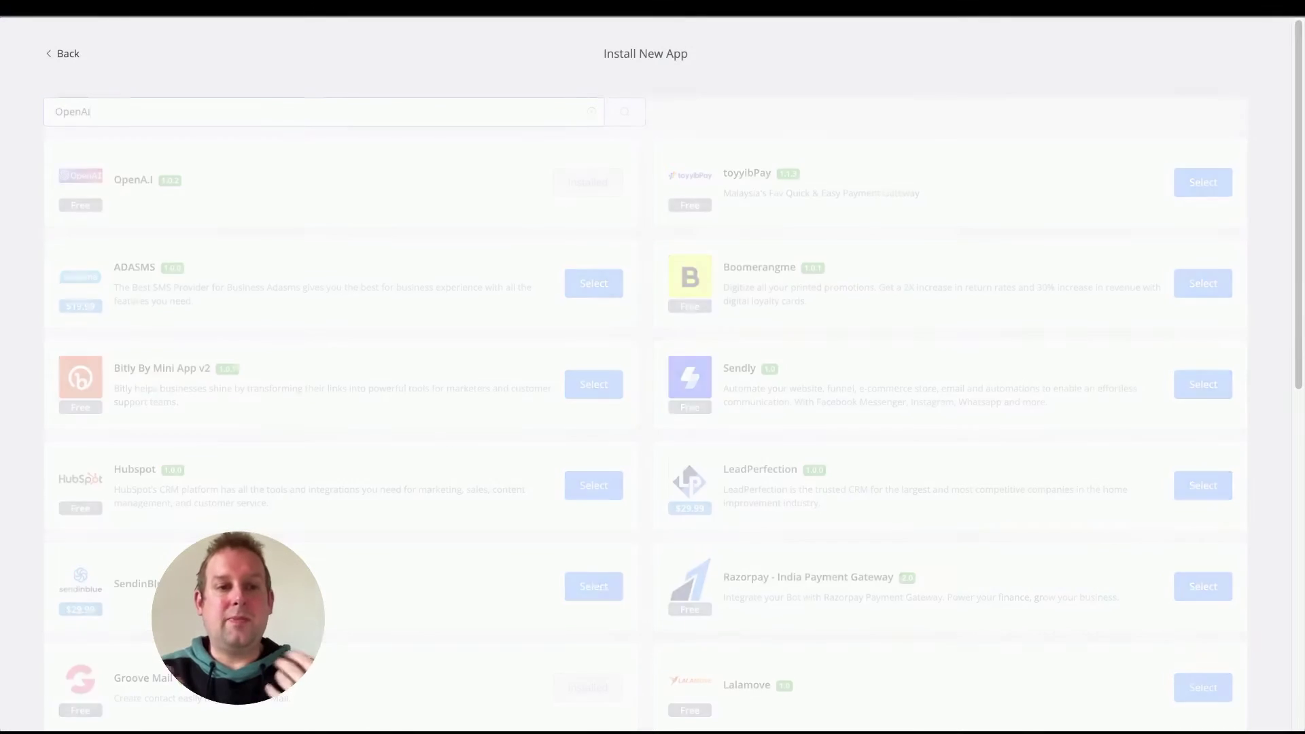
pyautogui.press('BackSpace')
pyautogui.press('BackSpace')
pyautogui.press('BackSpace')
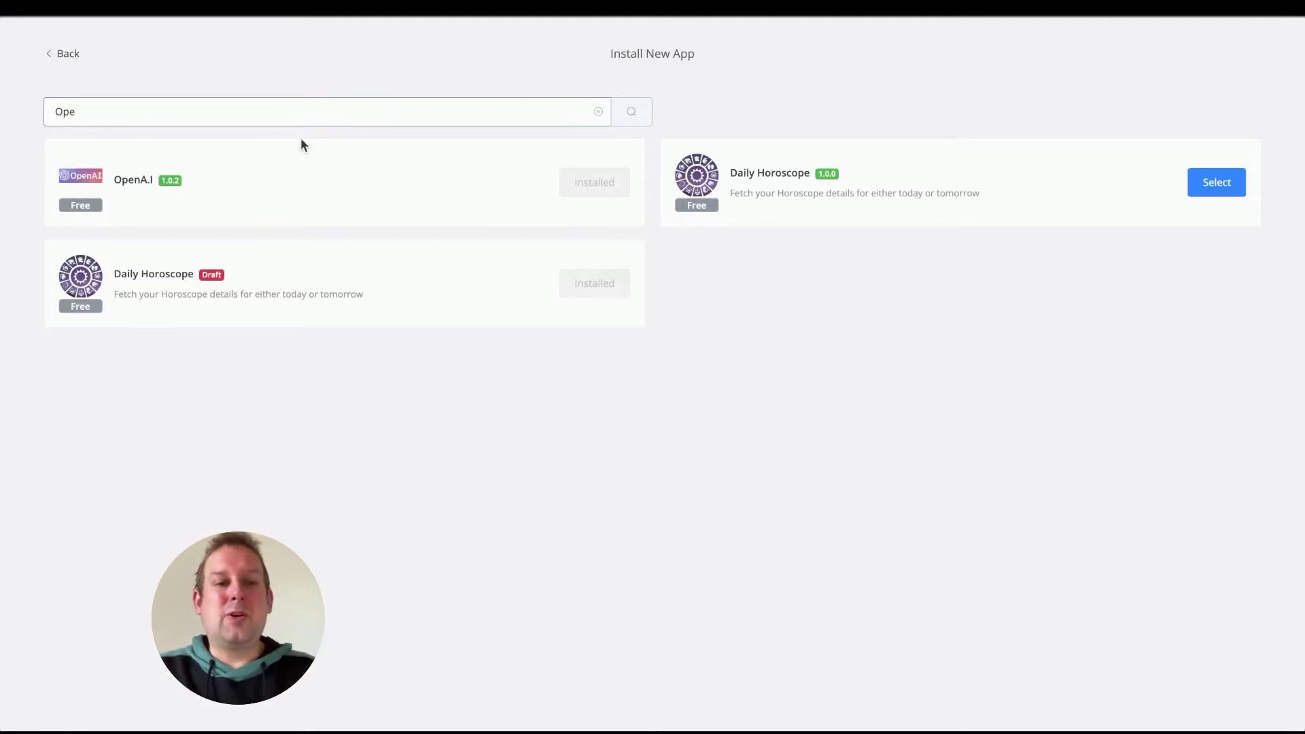
pyautogui.click(49, 55)
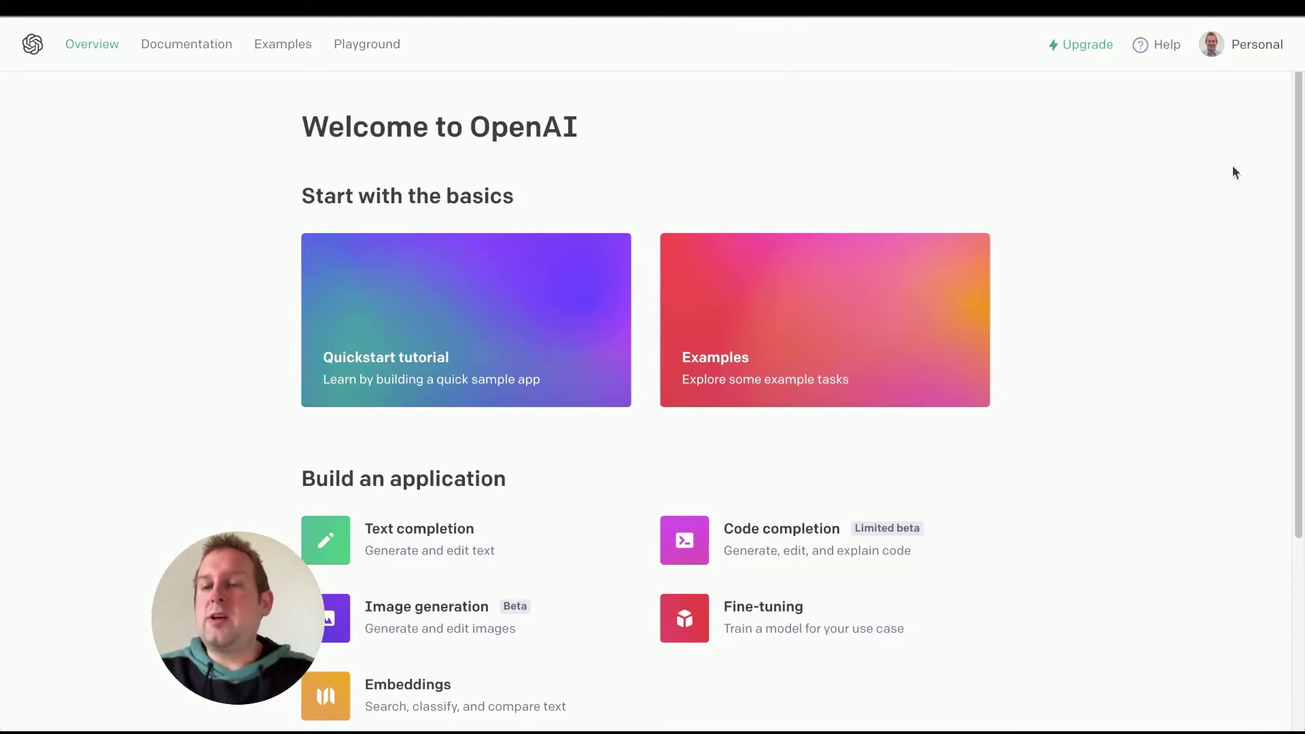
# From the Personal account menu, choose View API keys.
pyautogui.click(1250, 47)
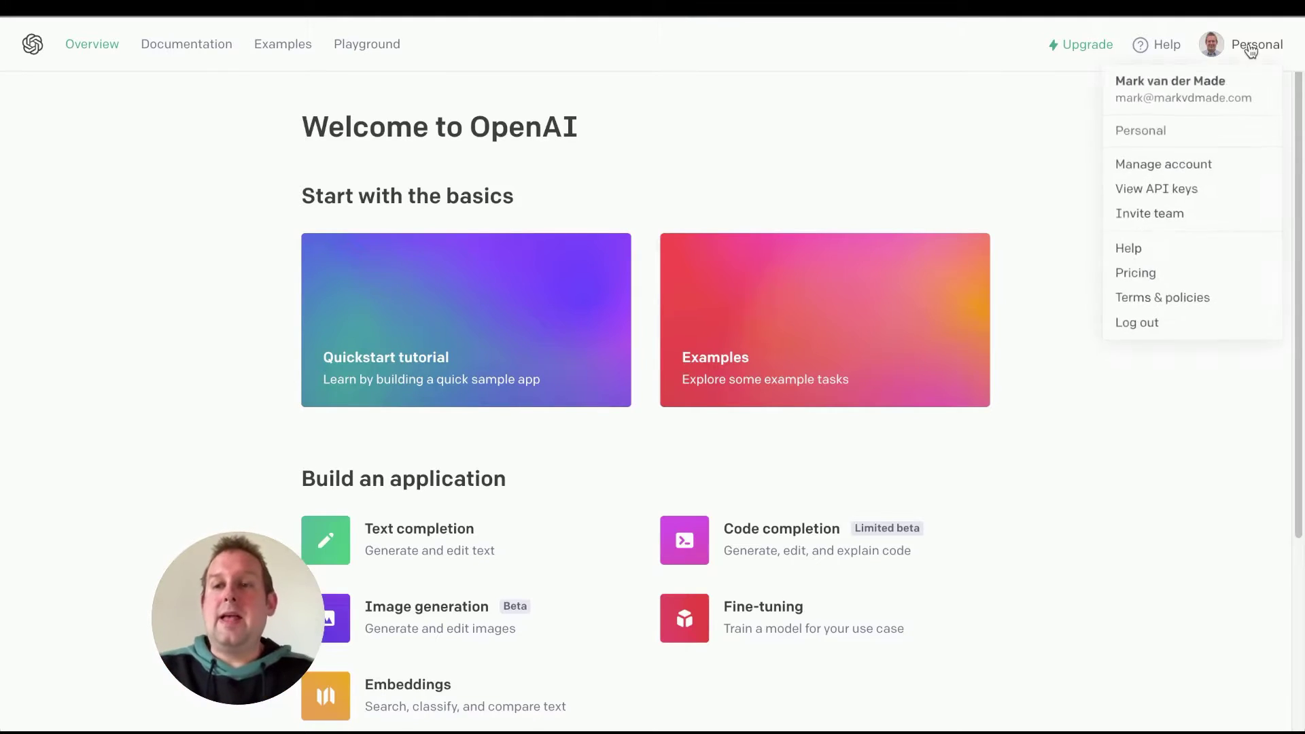
pyautogui.click(1172, 191)
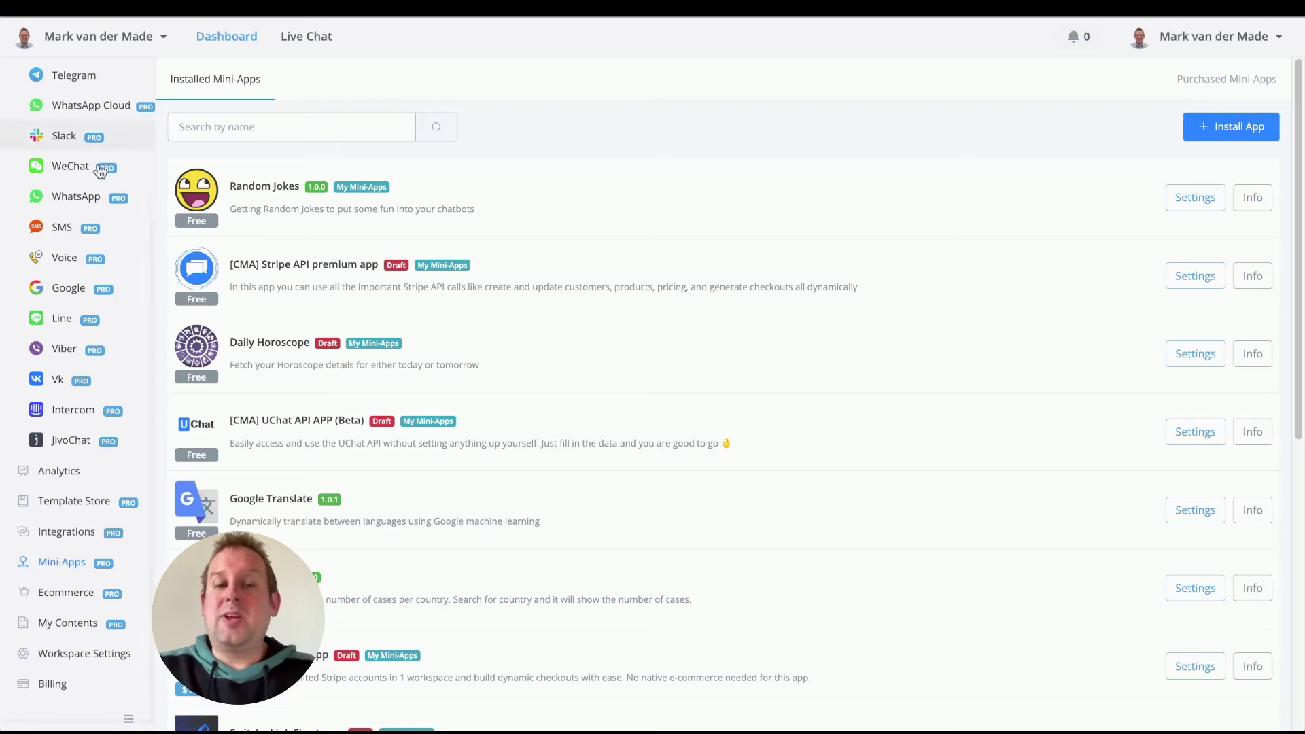
pyautogui.scroll(-8, 419, 419)
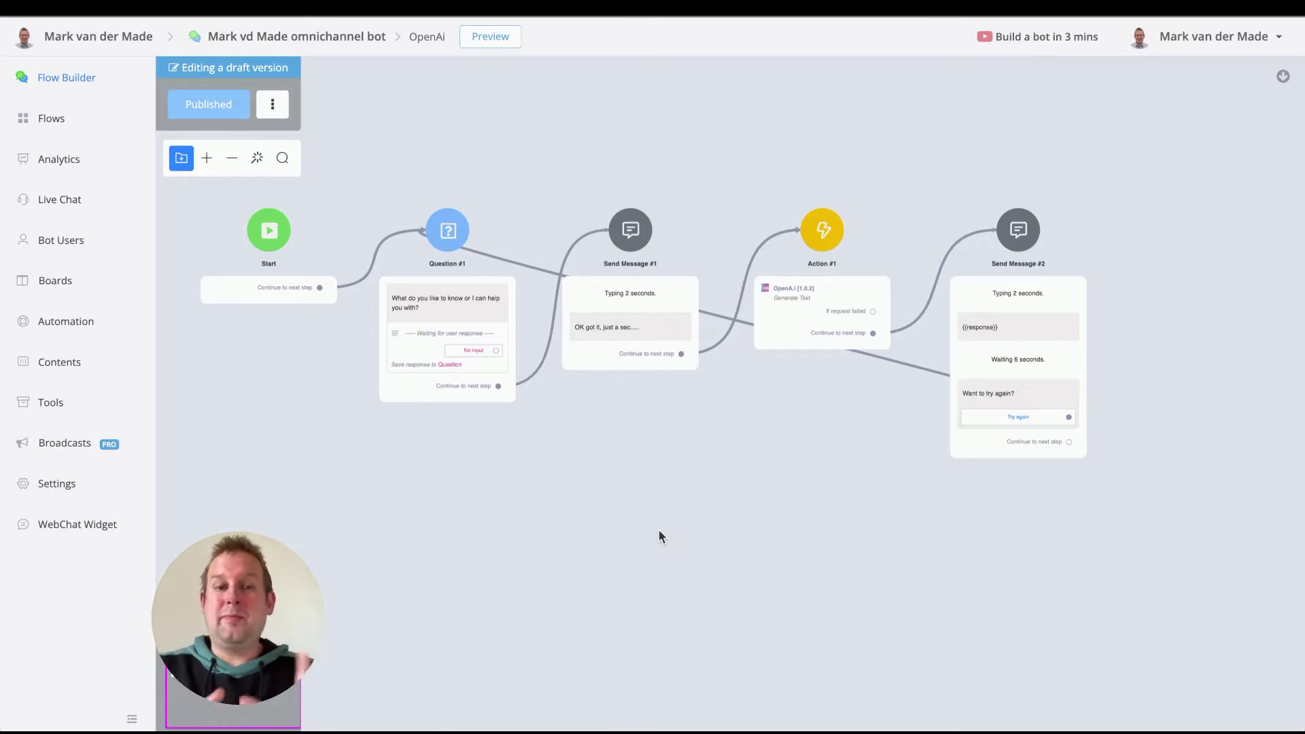
# Pan the OpenAi flow canvas past Question #1 and open the Action #1 settings panel.
pyautogui.scroll(3, 332, 504)
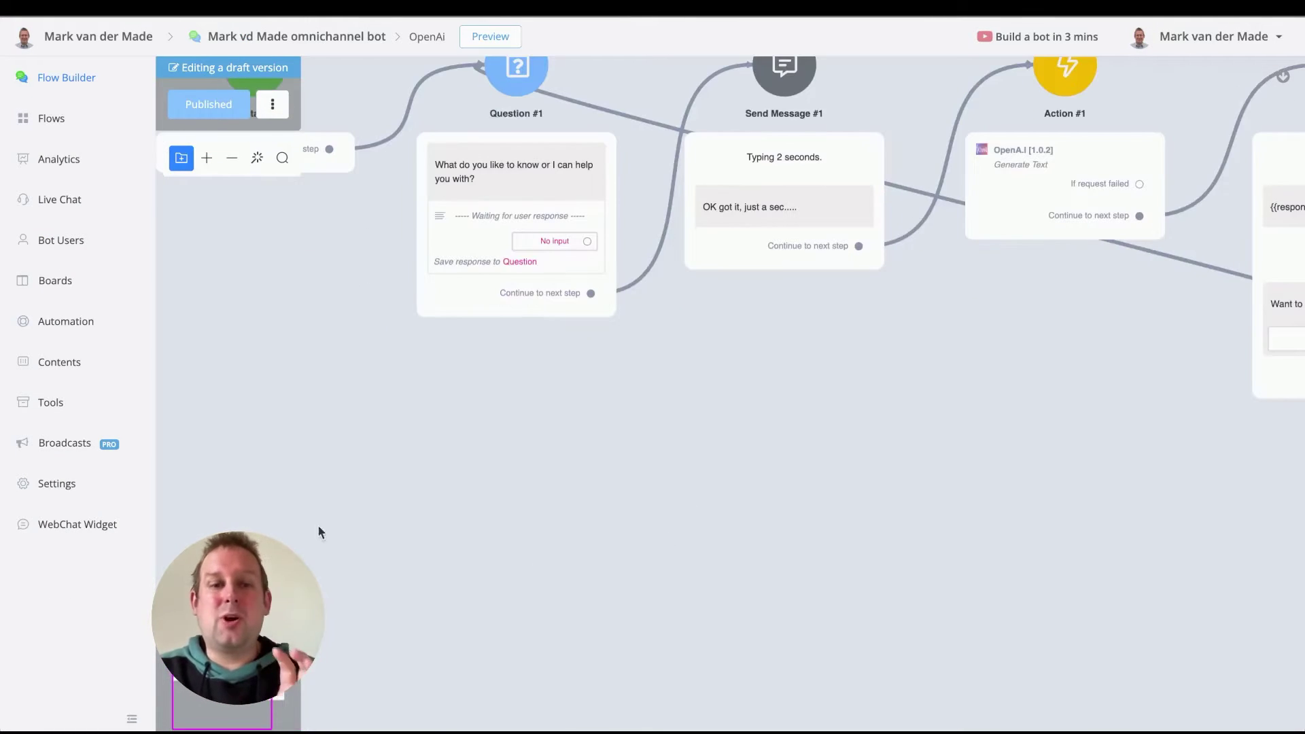
pyautogui.moveTo(752, 416); pyautogui.dragTo(737, 502)
pyautogui.click(416, 218)
pyautogui.scroll(2, 416, 218)
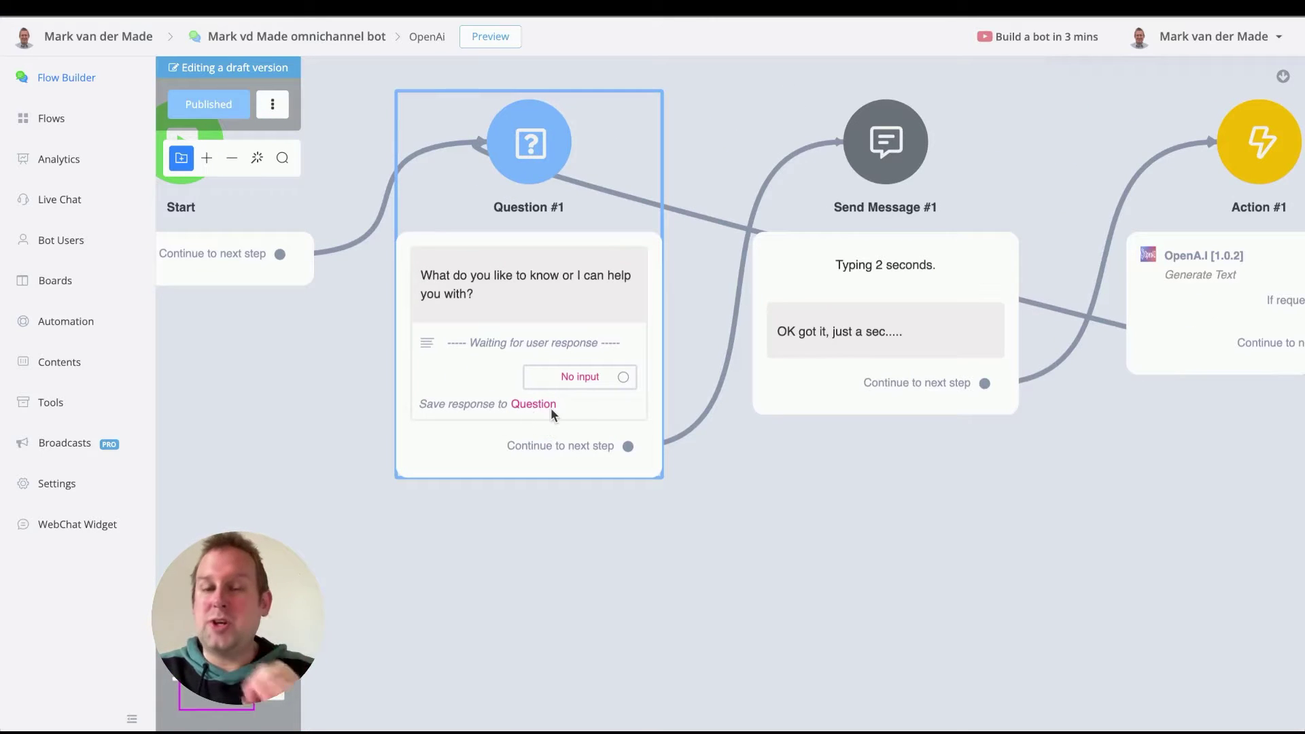
pyautogui.click(707, 409)
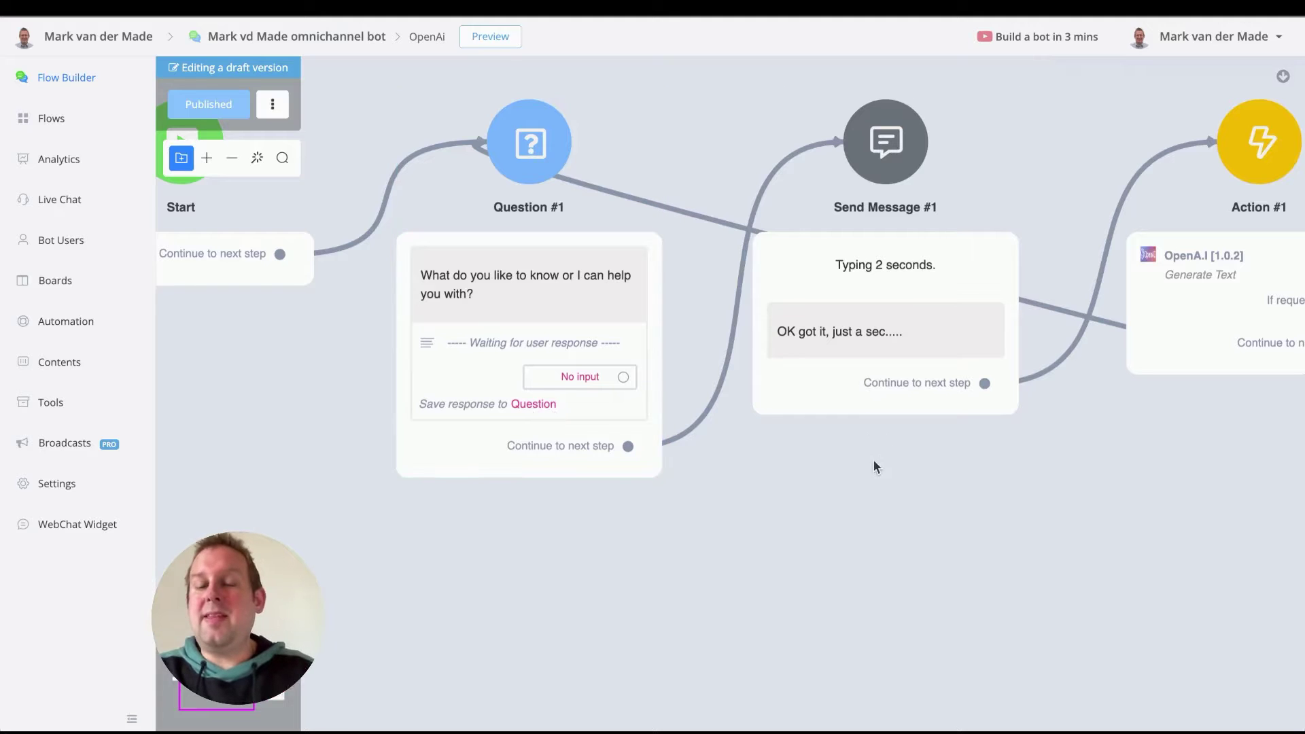
pyautogui.hscroll(2, 932, 415)
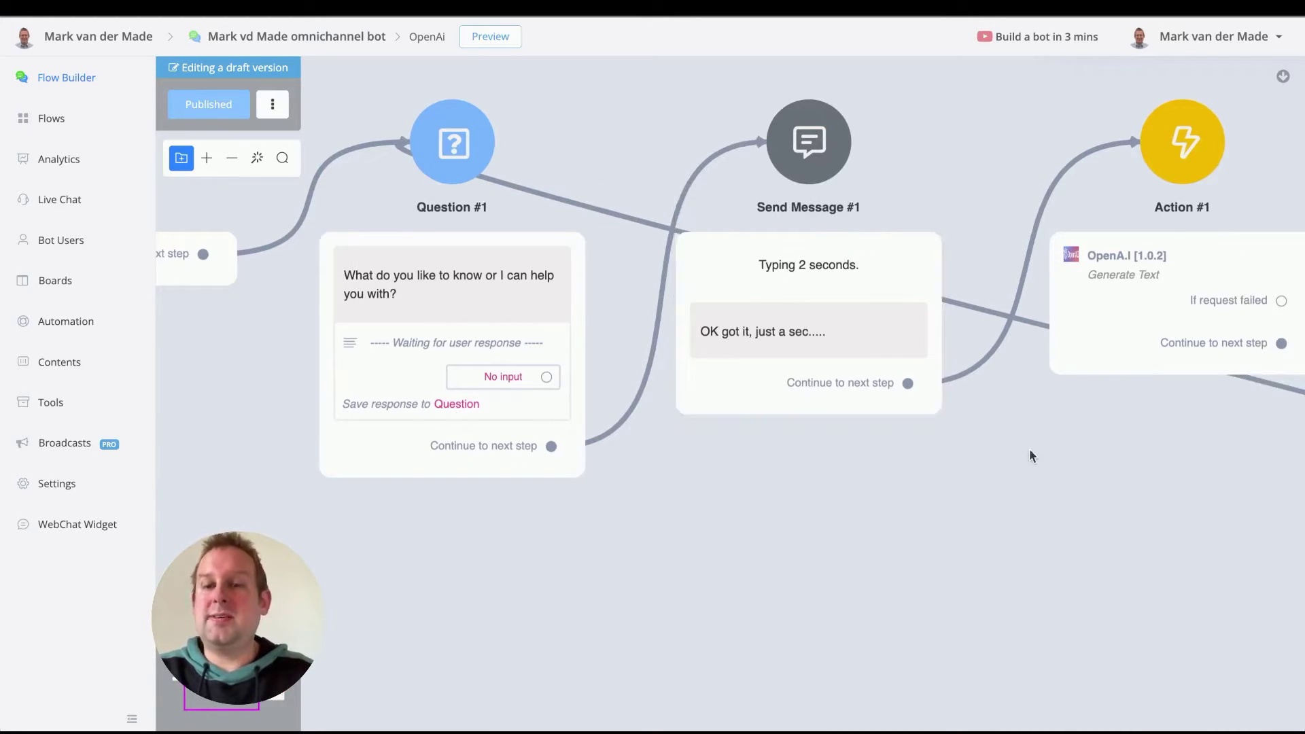
pyautogui.moveTo(1078, 446); pyautogui.dragTo(563, 451)
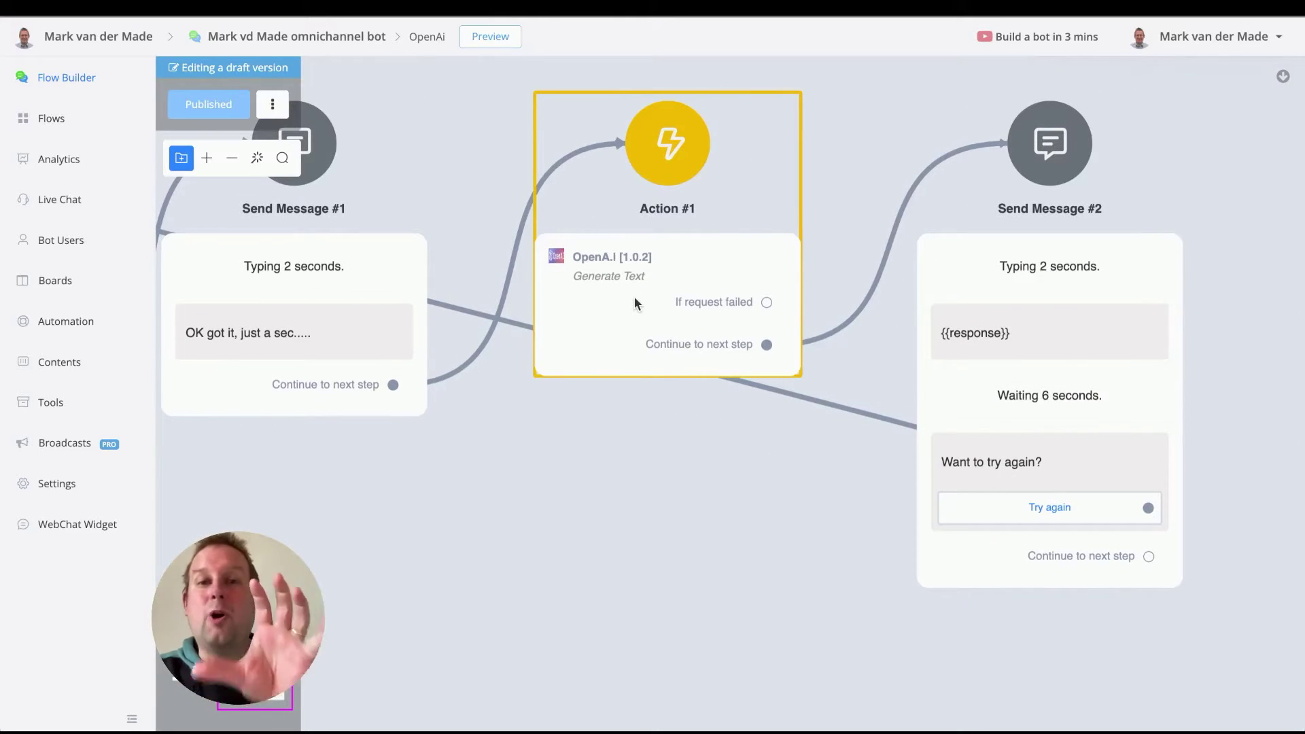
pyautogui.click(688, 161)
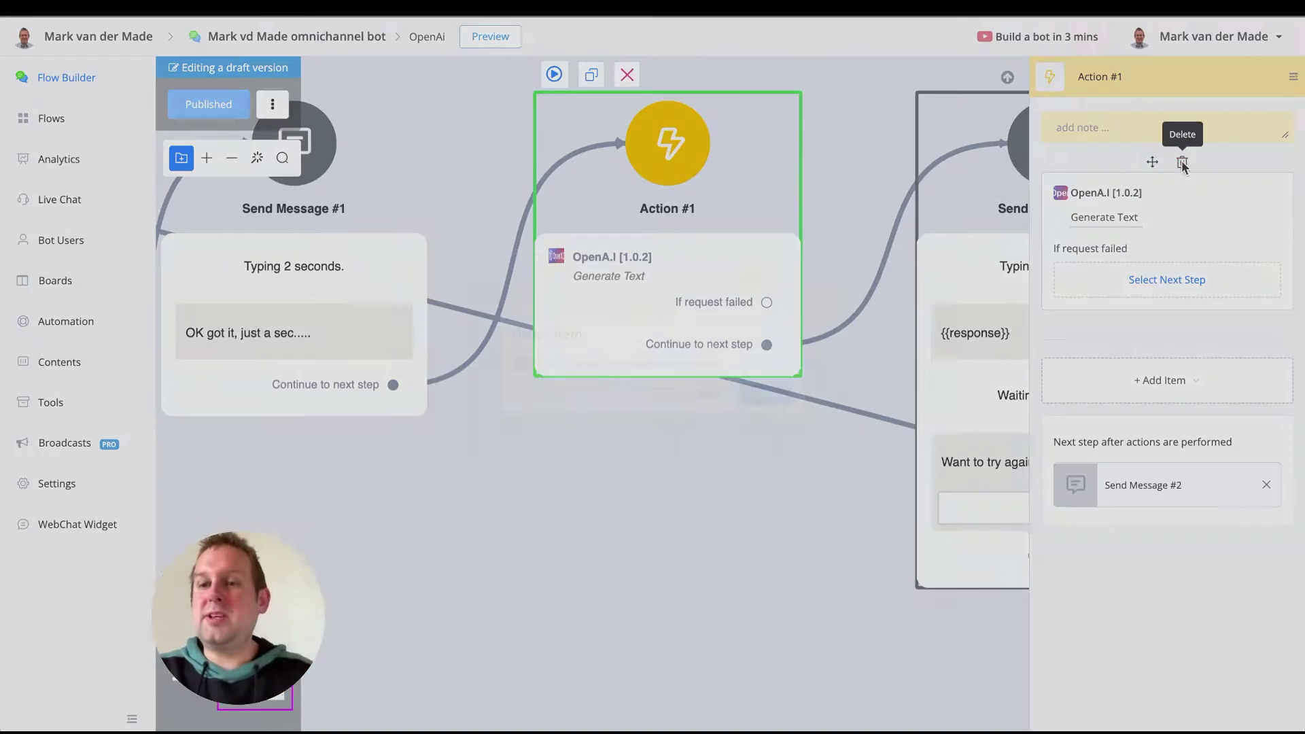
# Delete Action #1's Generate Text item and add an OpenA.I [1.0.2] integration item instead.
pyautogui.click(1183, 164)
pyautogui.click(764, 408)
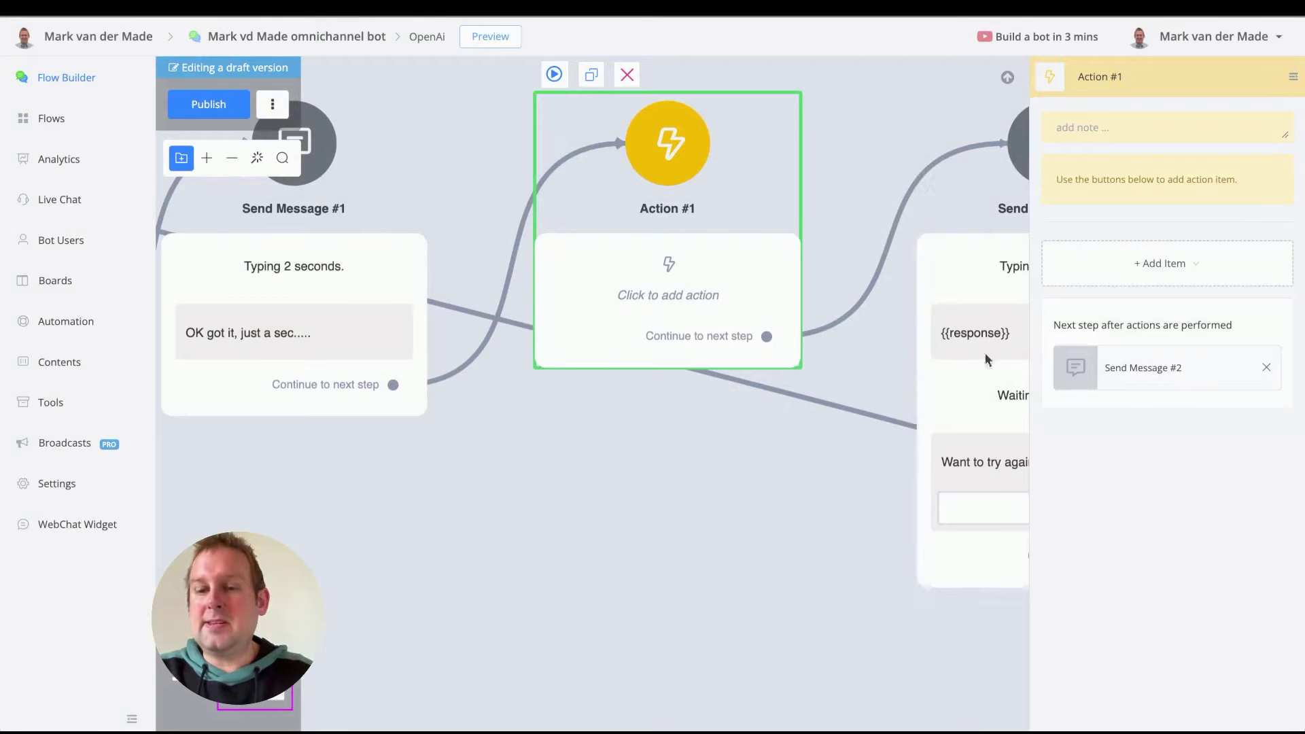
pyautogui.click(1141, 255)
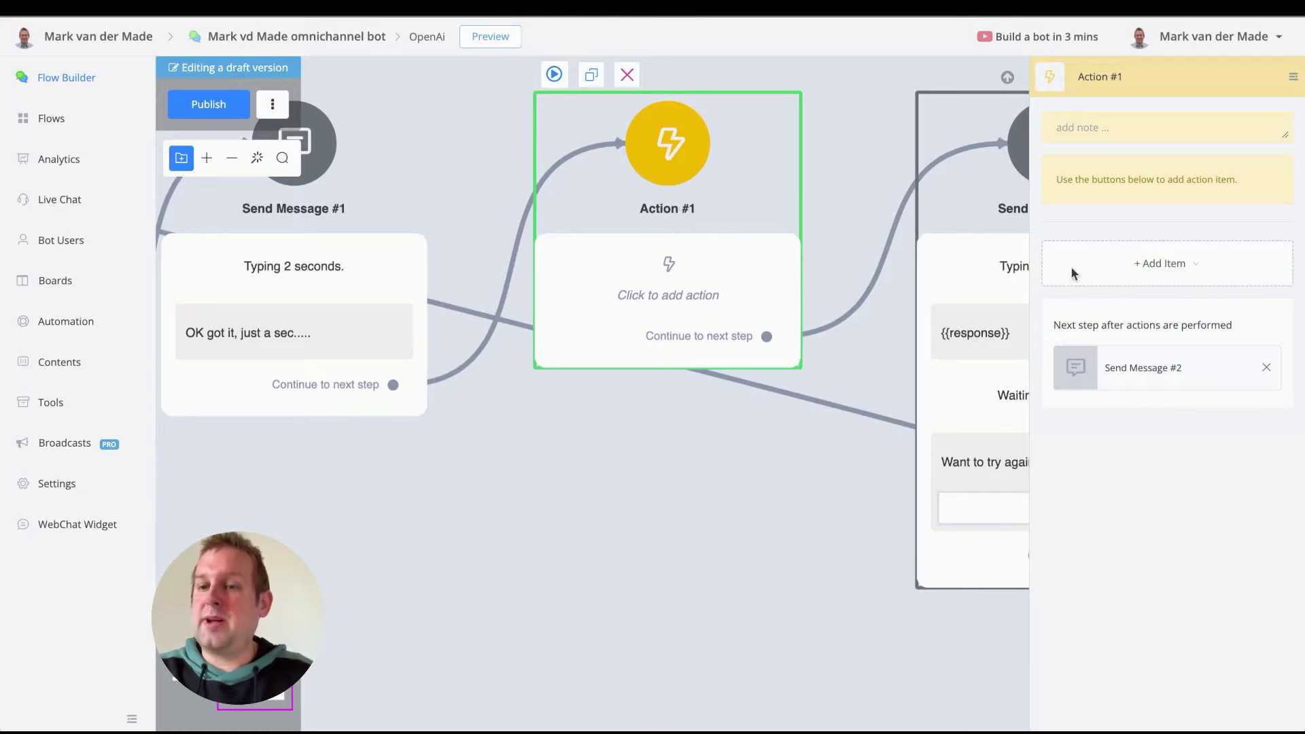
pyautogui.moveTo(1155, 264)
pyautogui.moveTo(1110, 356)
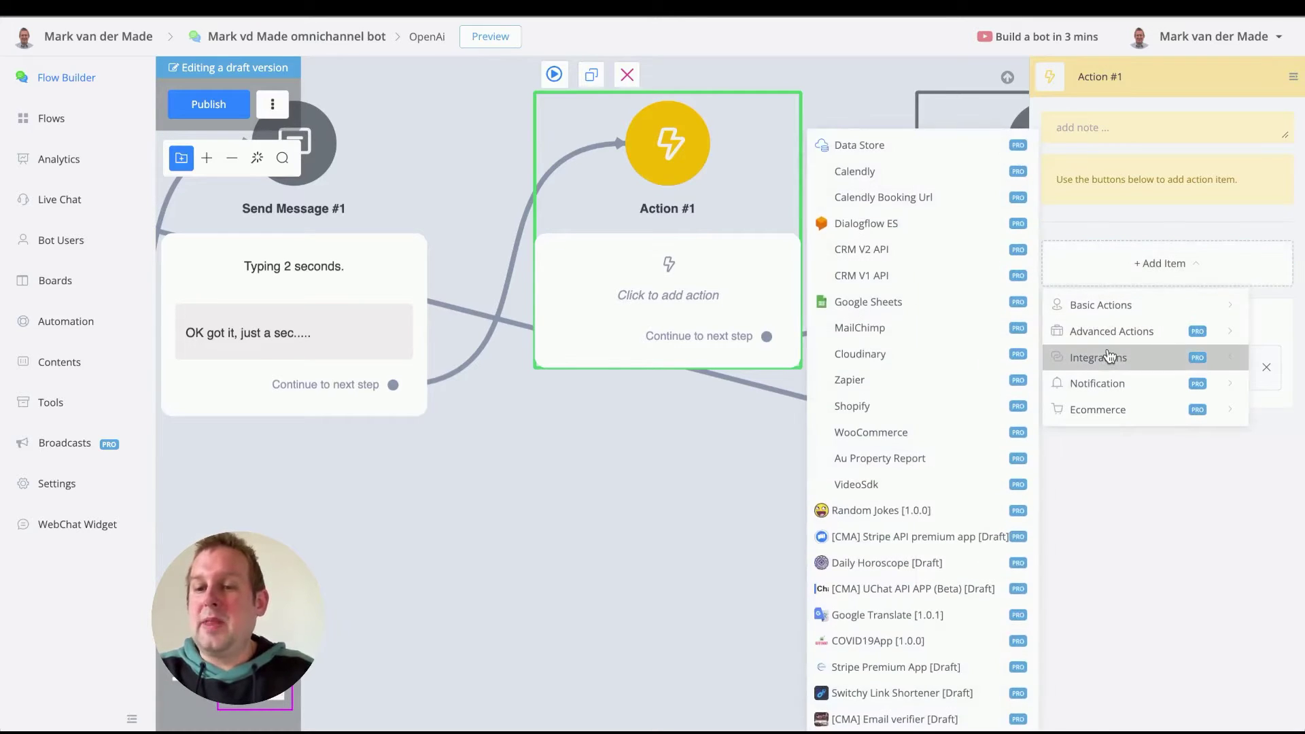
pyautogui.scroll(-2, 950, 469)
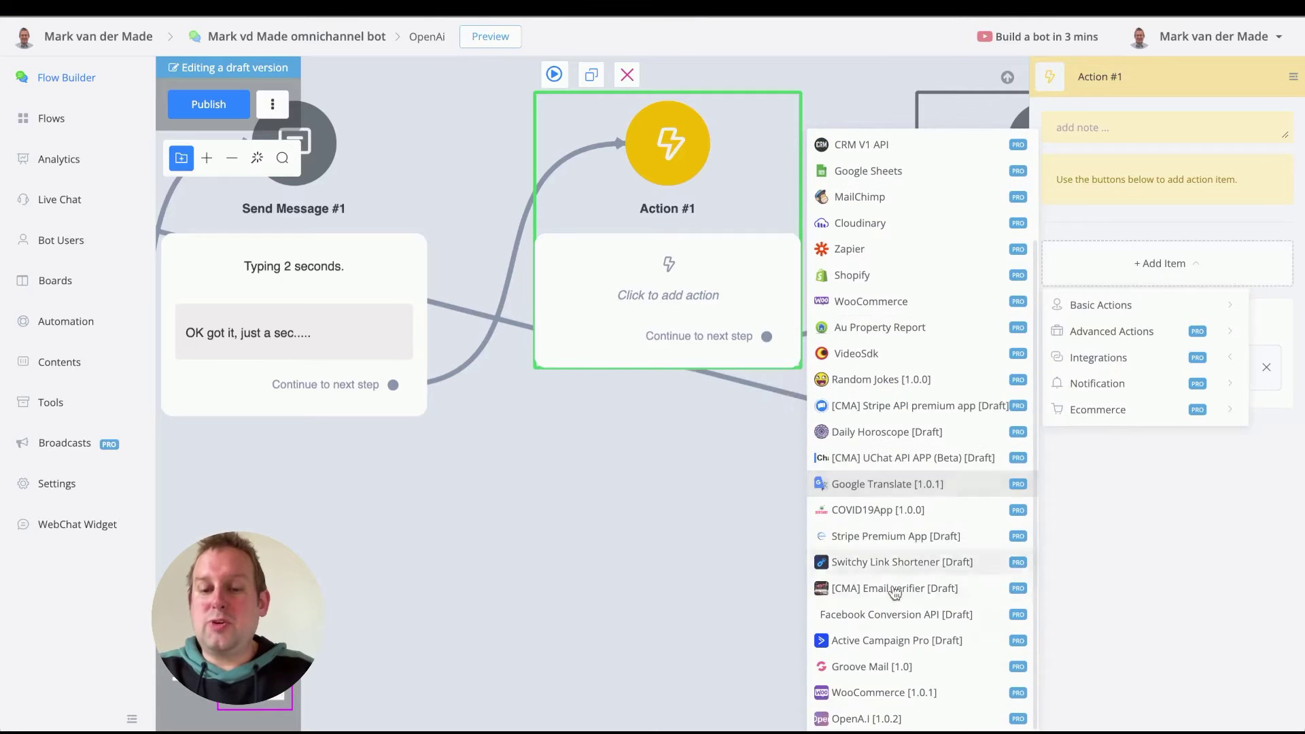
pyautogui.click(863, 719)
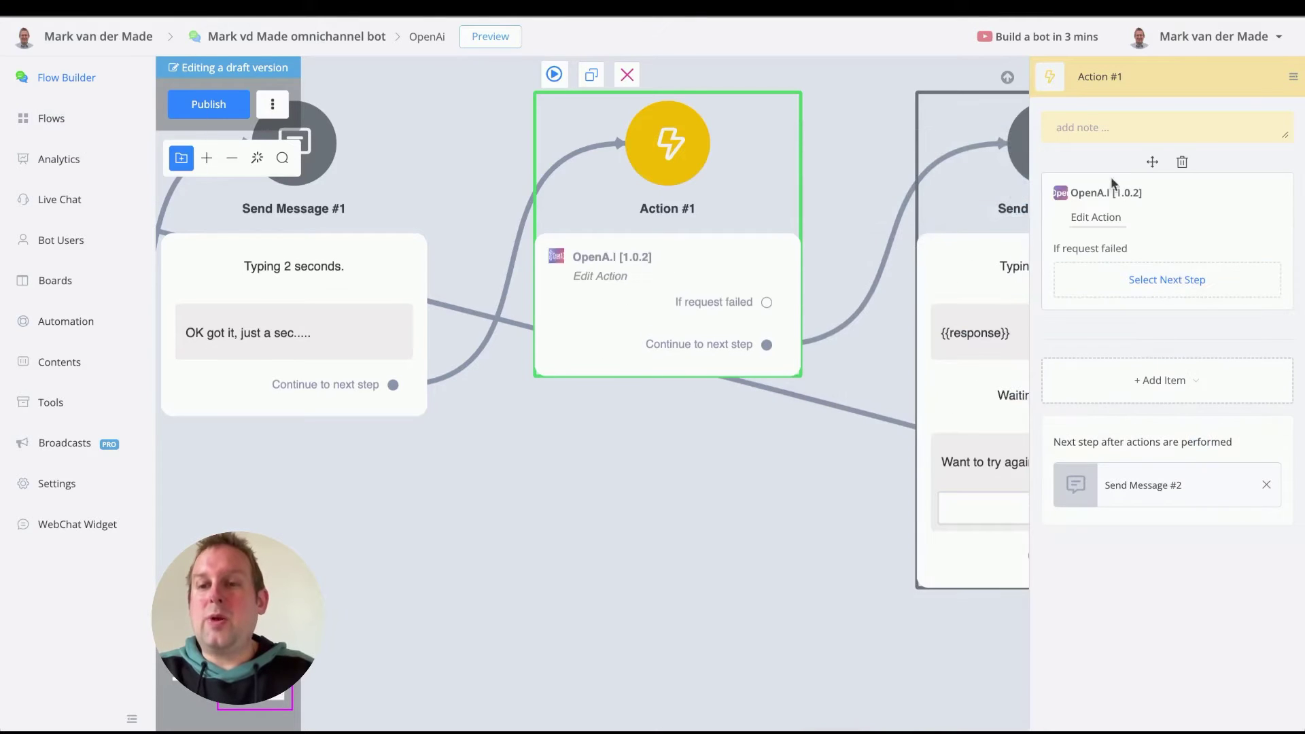
# Choose Generate Text, set Last Input Text to {{Question}}, and select text-davinci-003 to copy.
pyautogui.click(1096, 218)
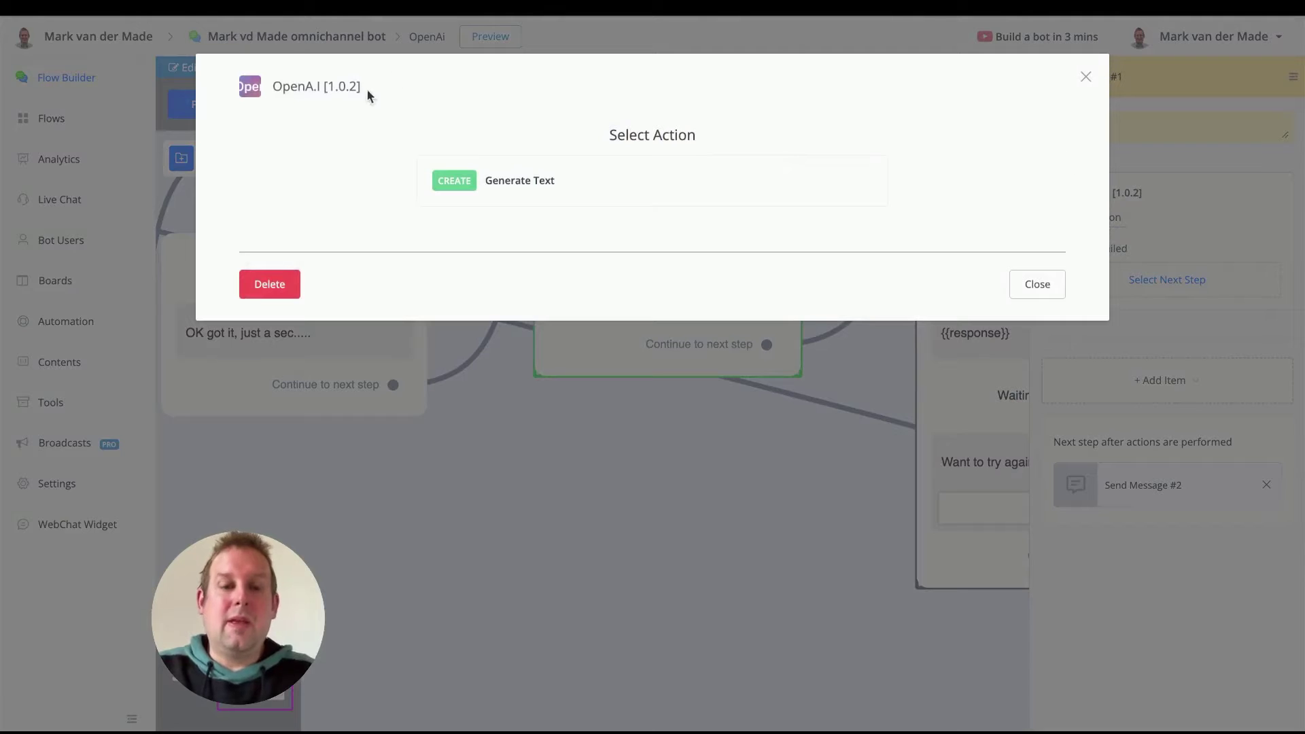
pyautogui.click(639, 180)
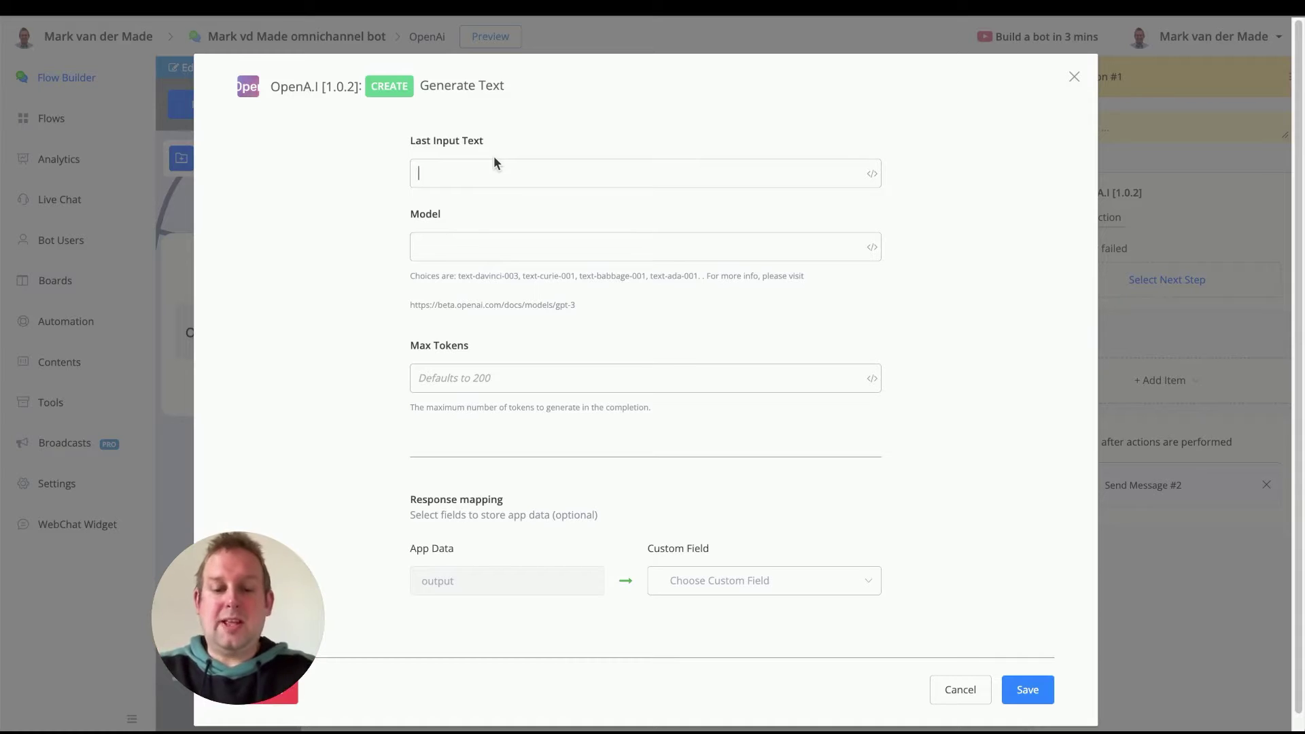
pyautogui.write('{{ques')
pyautogui.press('Return')
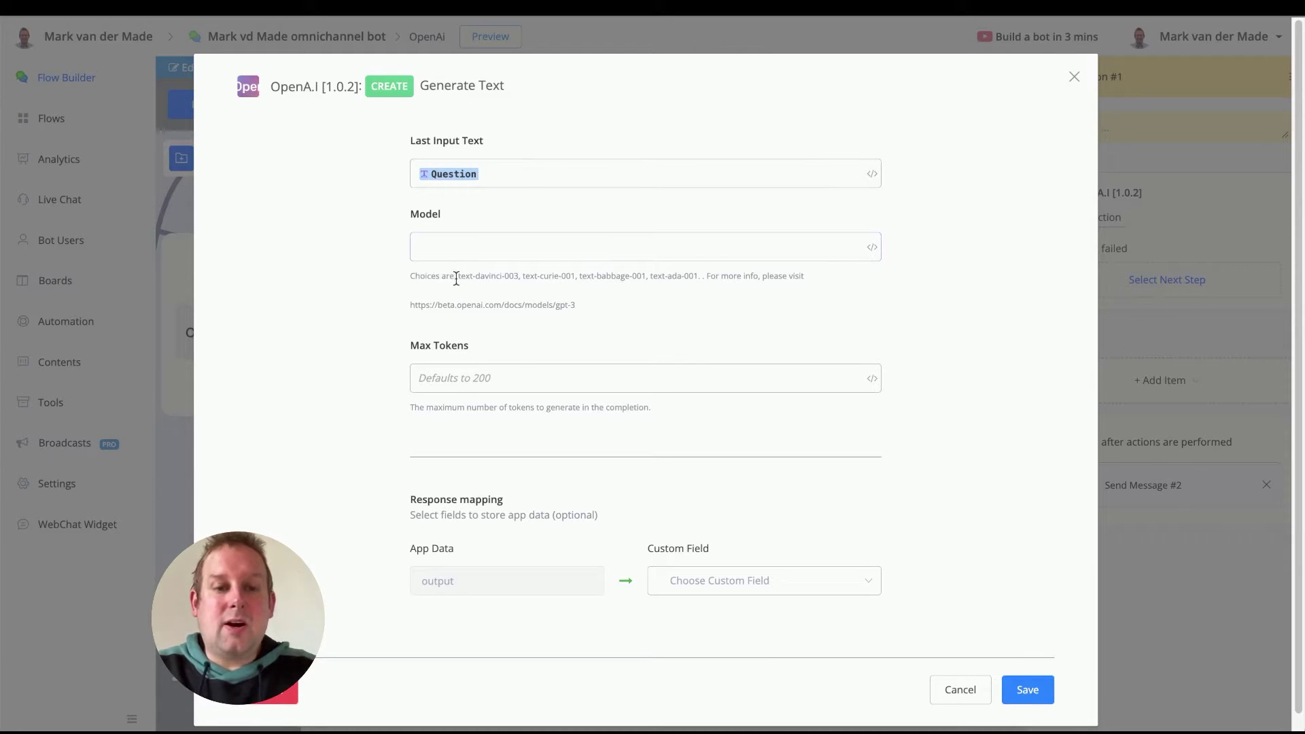
pyautogui.moveTo(457, 276); pyautogui.dragTo(521, 278)
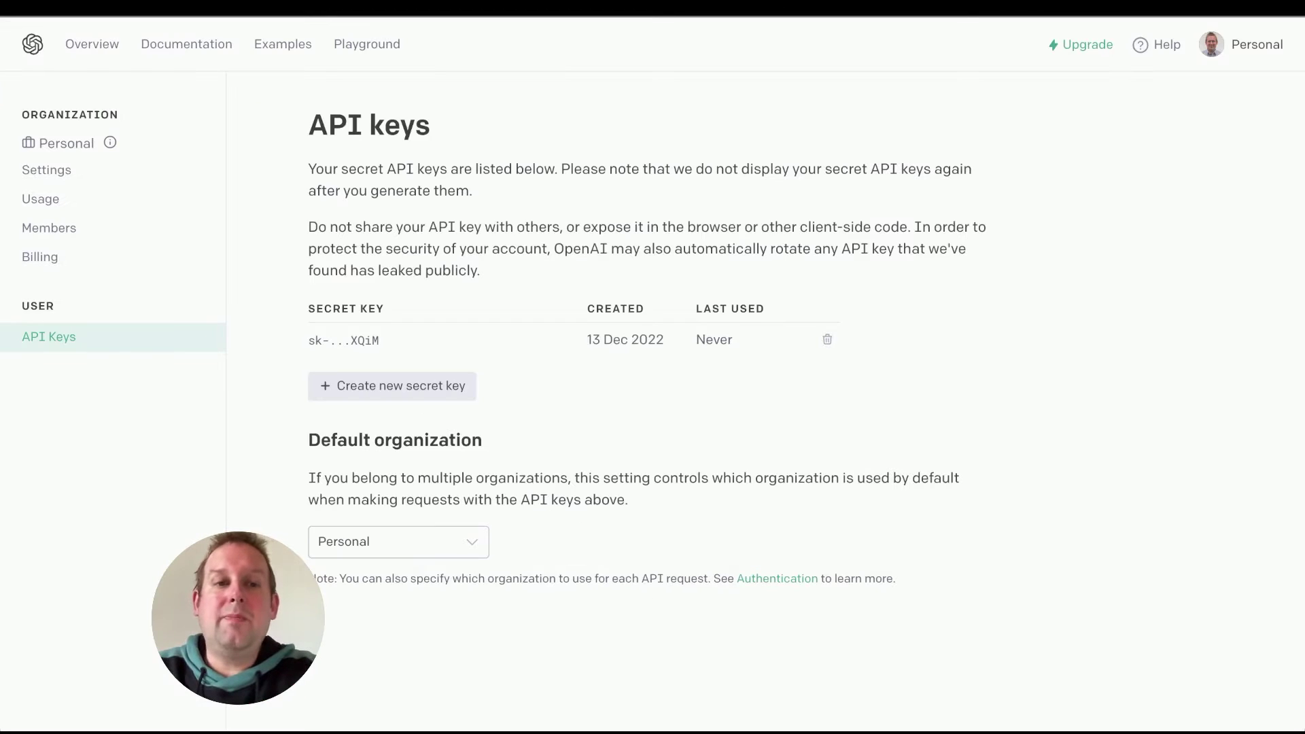
pyautogui.click(379, 63)
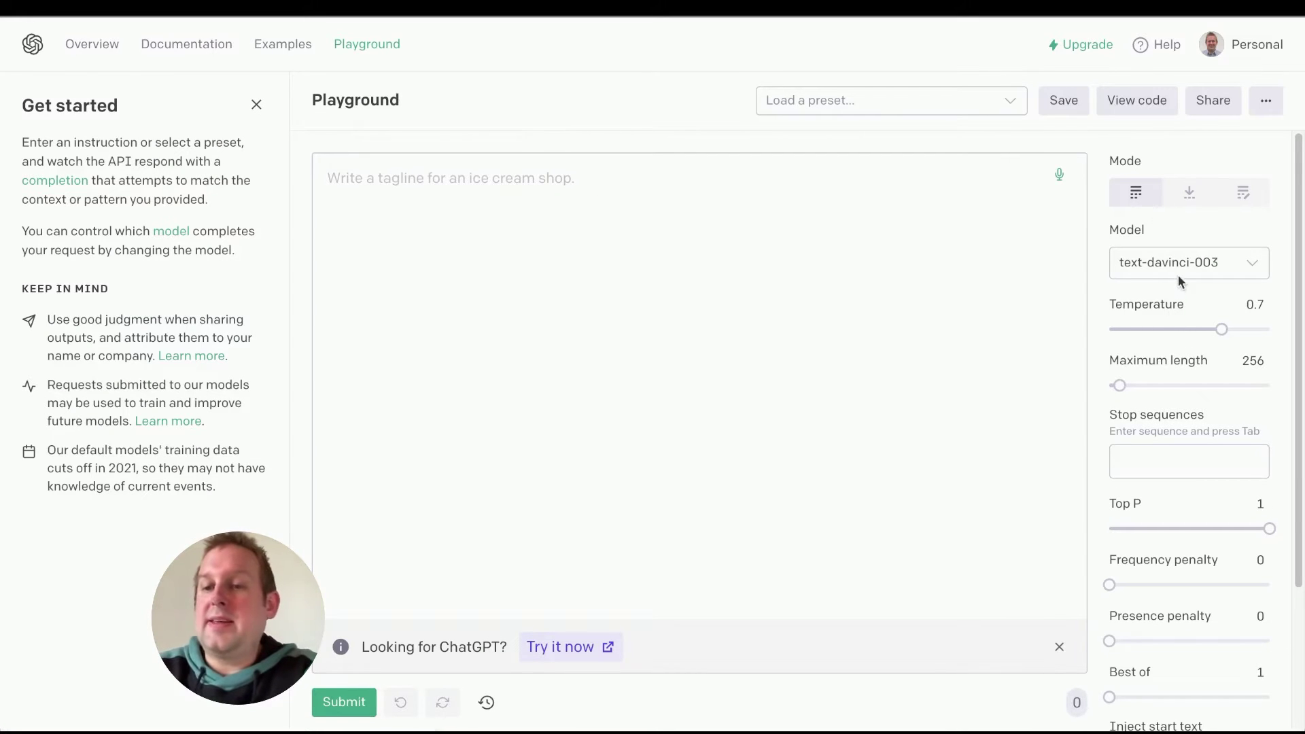
pyautogui.click(1169, 256)
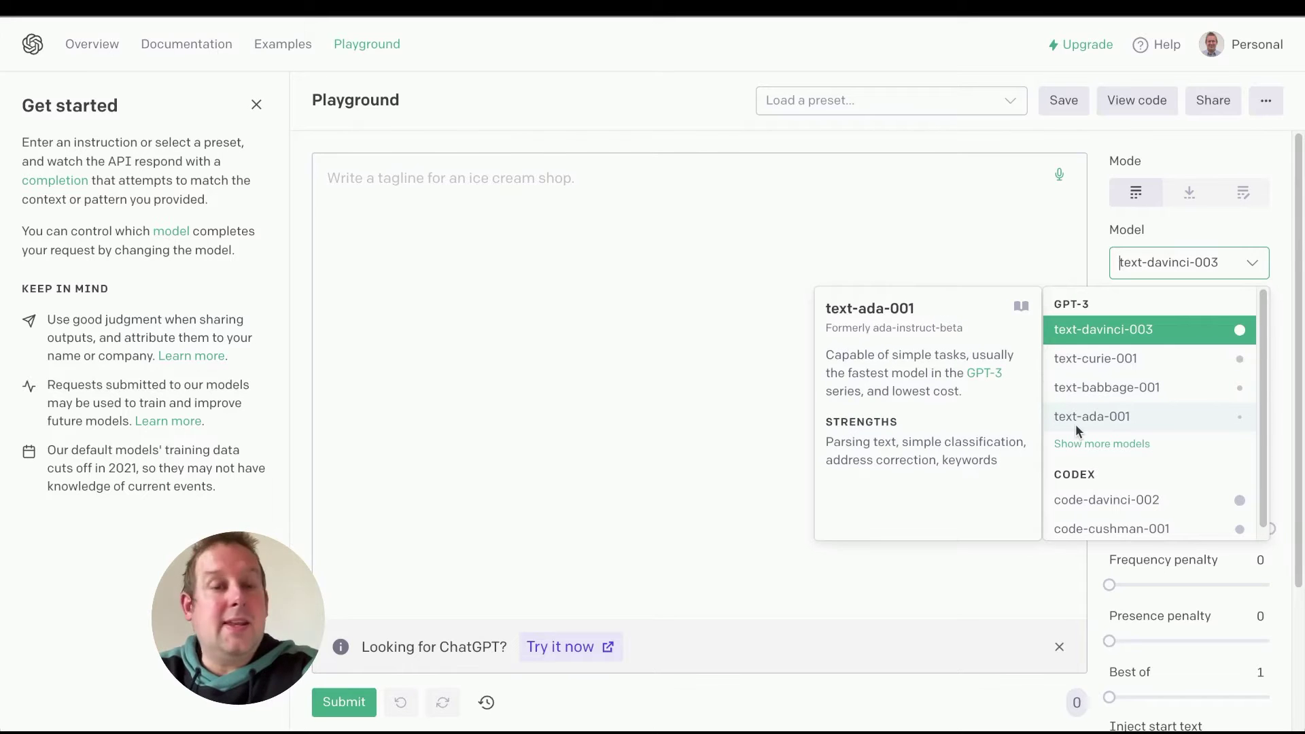
pyautogui.click(1115, 449)
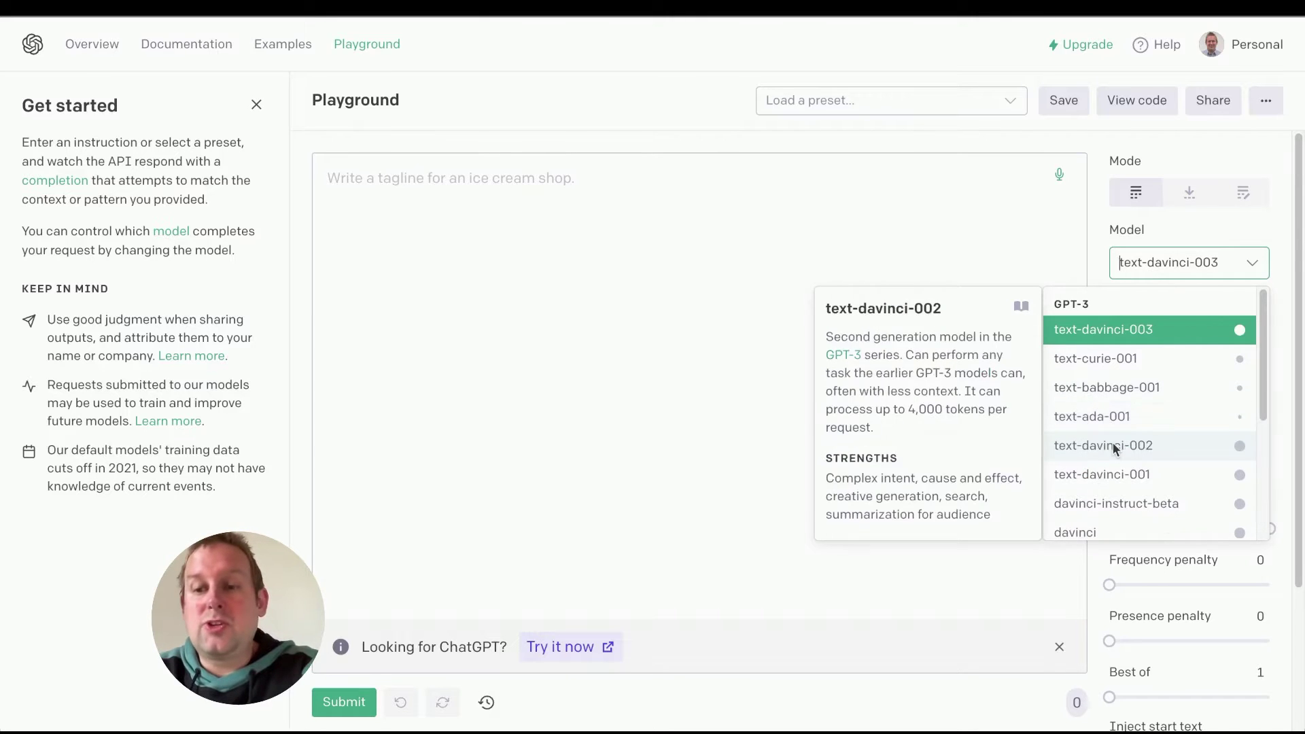
pyautogui.scroll(-1, 1136, 440)
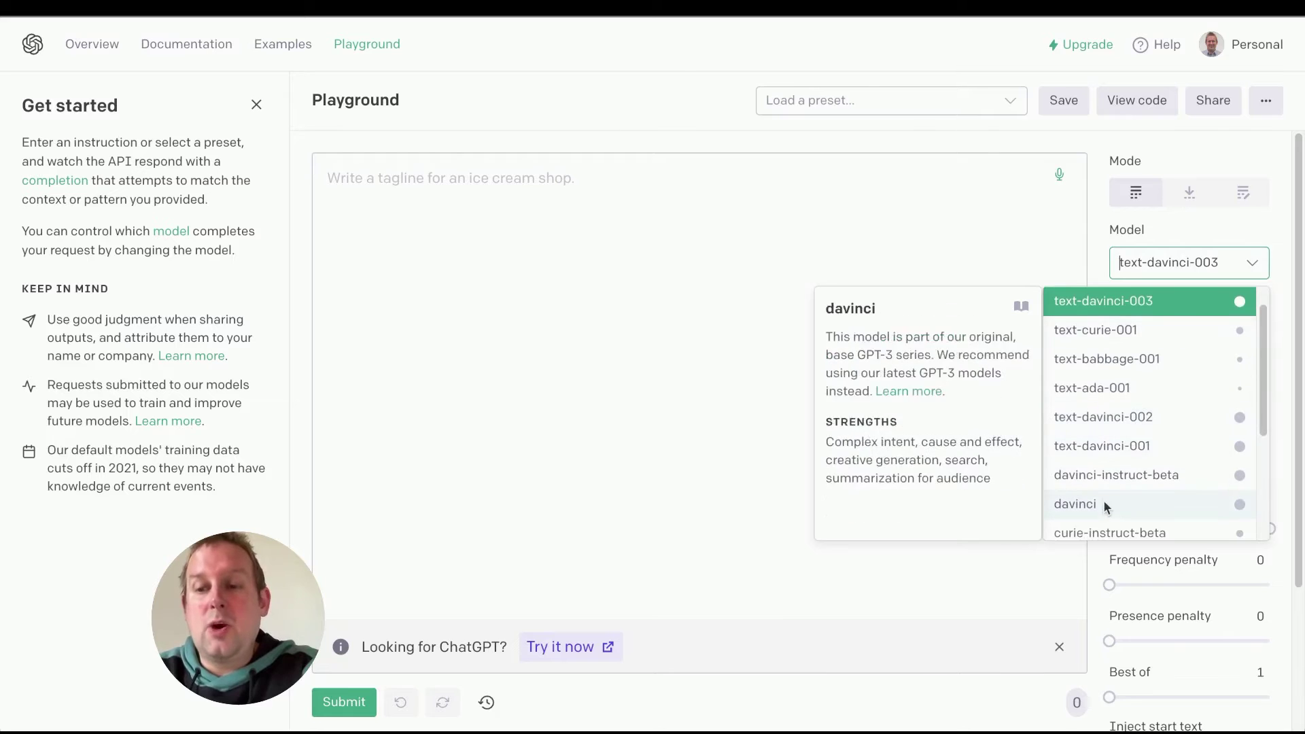
pyautogui.scroll(1, 1111, 384)
pyautogui.scroll(1, 1111, 377)
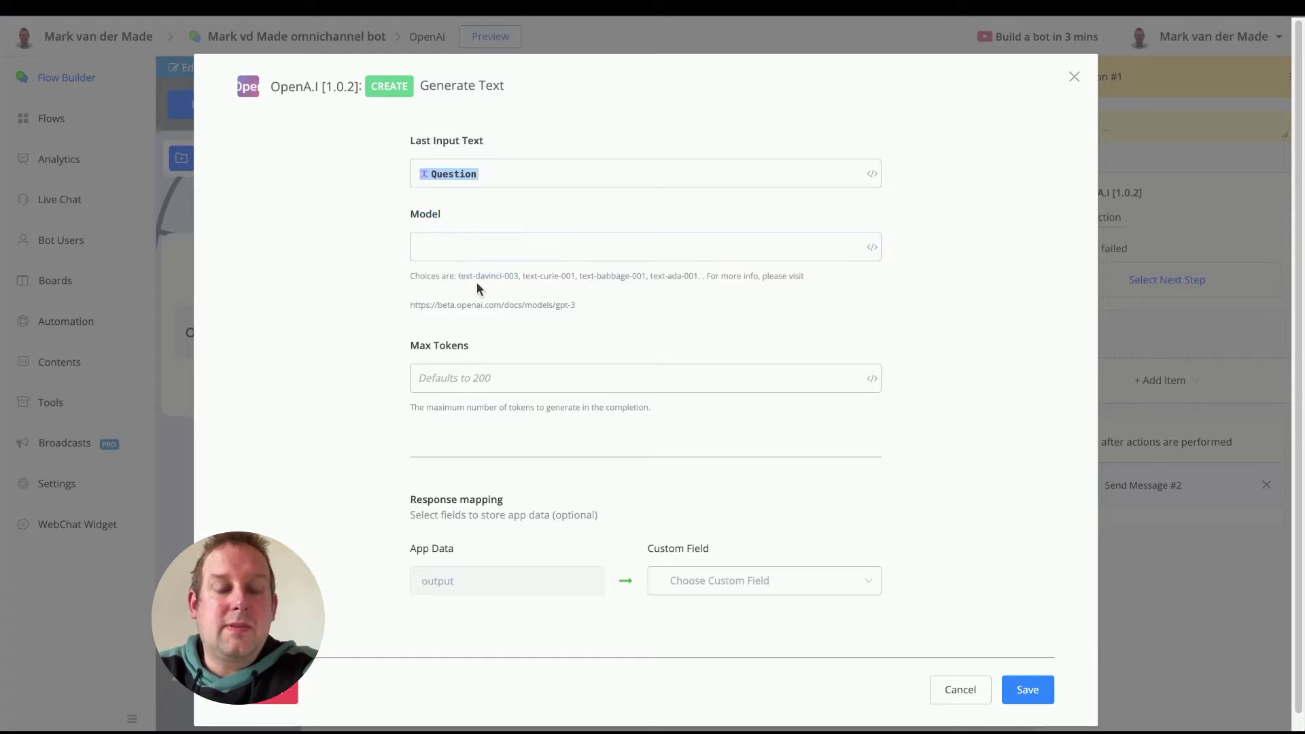
# Paste text-davinci-003 from the help text into the Model field, leaving Max Tokens at 200.
pyautogui.moveTo(458, 276); pyautogui.dragTo(518, 274)
pyautogui.hotkey('ctrl', 'c')
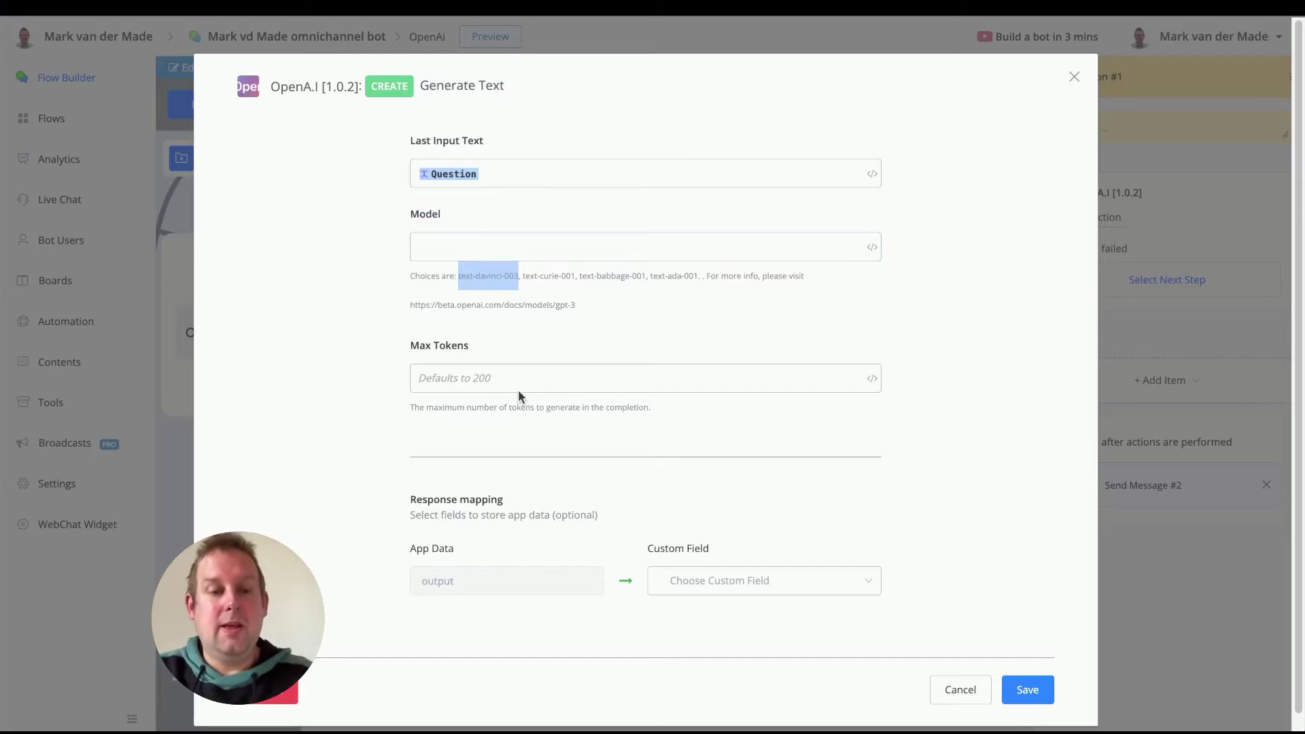
pyautogui.click(486, 243)
pyautogui.hotkey('ctrl', 'v')
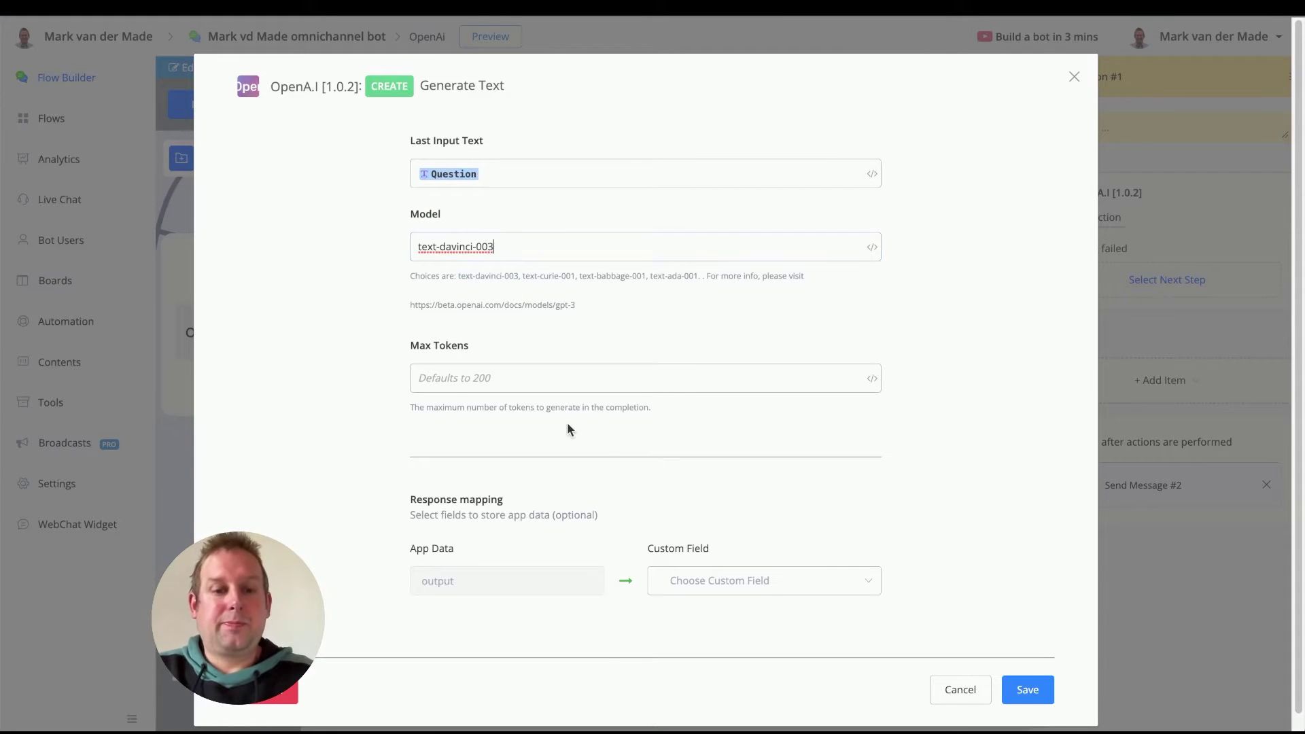
pyautogui.click(566, 382)
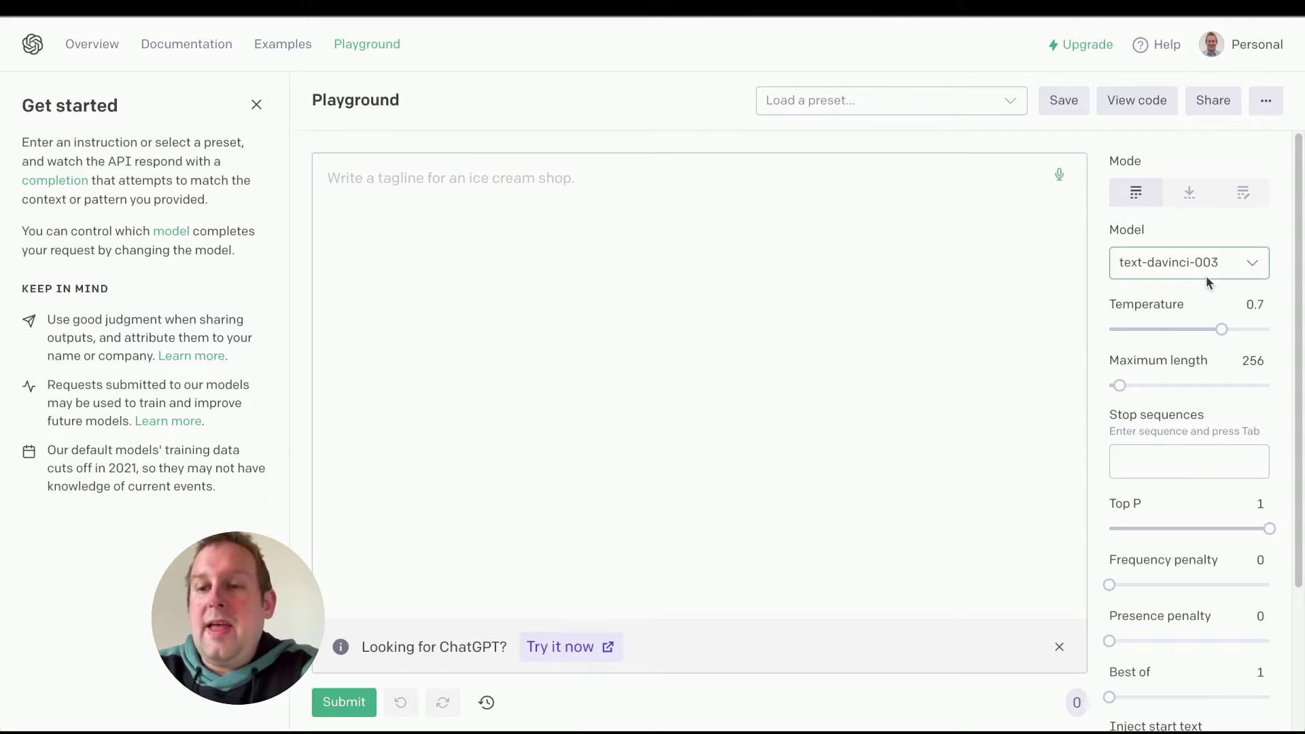
pyautogui.click(1205, 271)
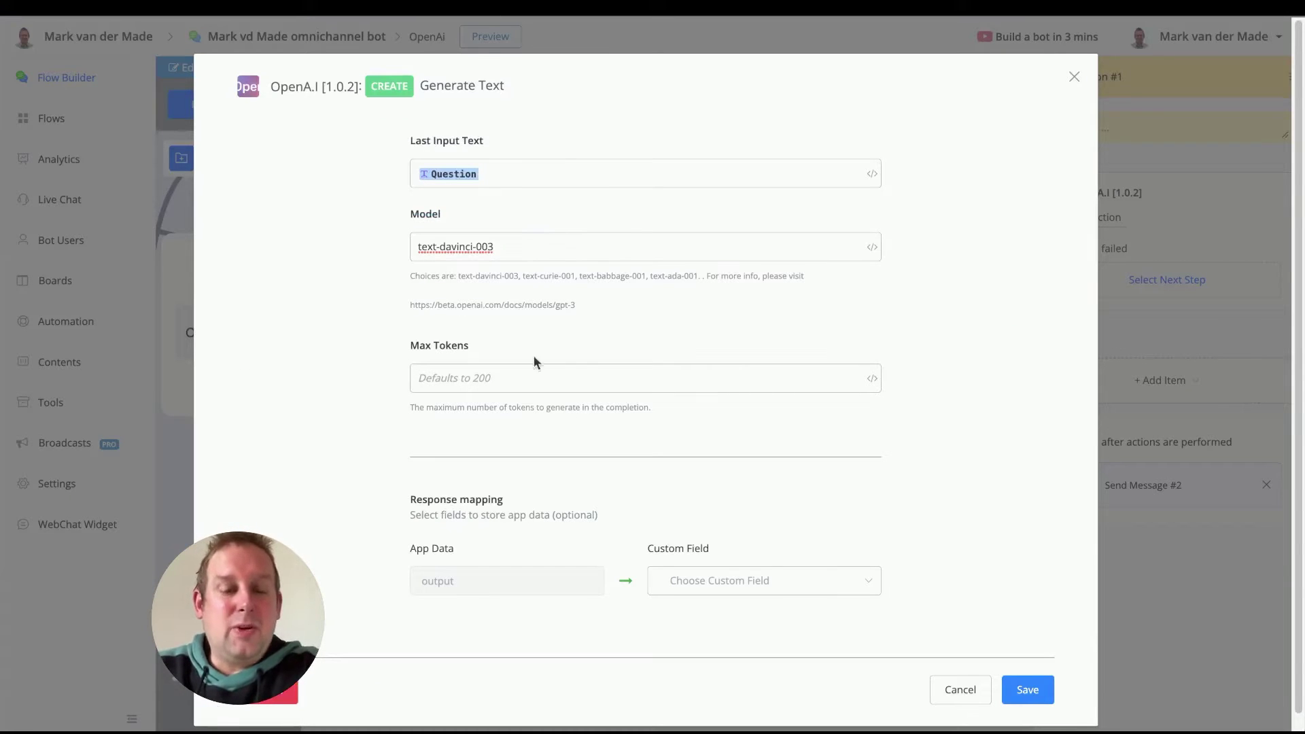
pyautogui.click(510, 381)
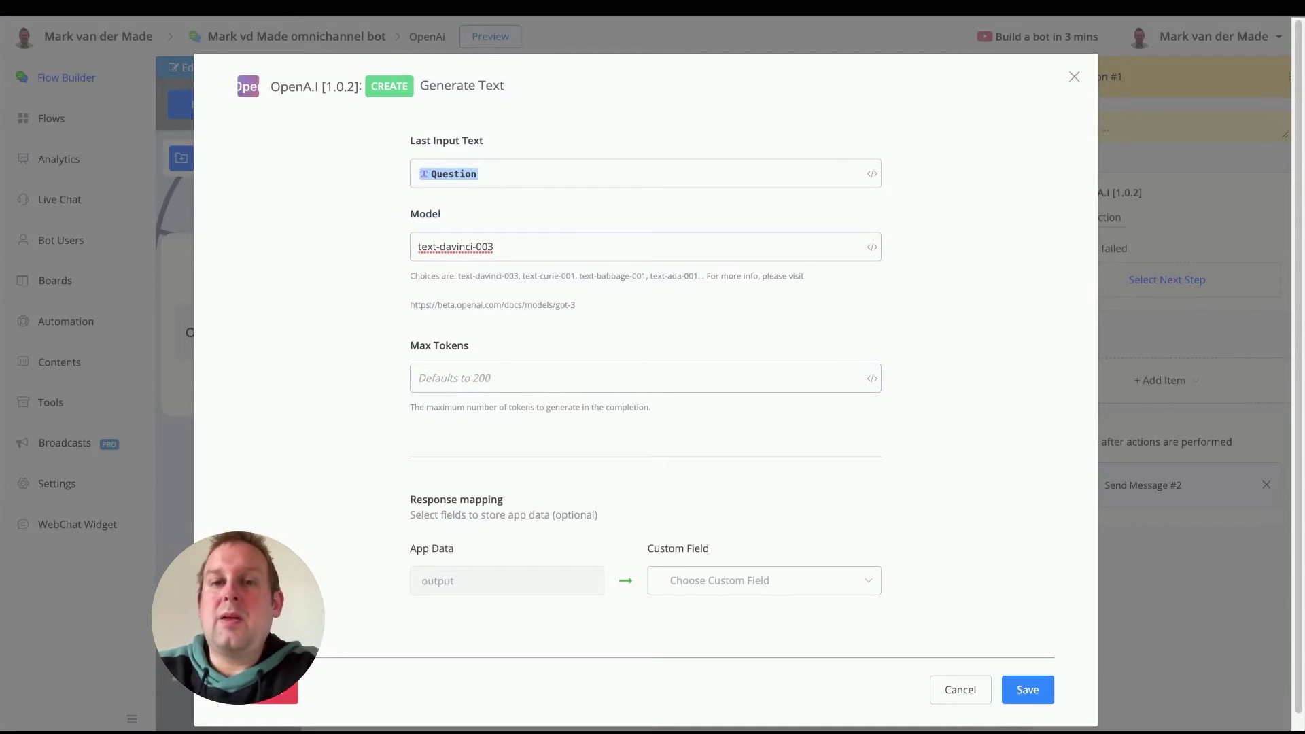
pyautogui.click(739, 19)
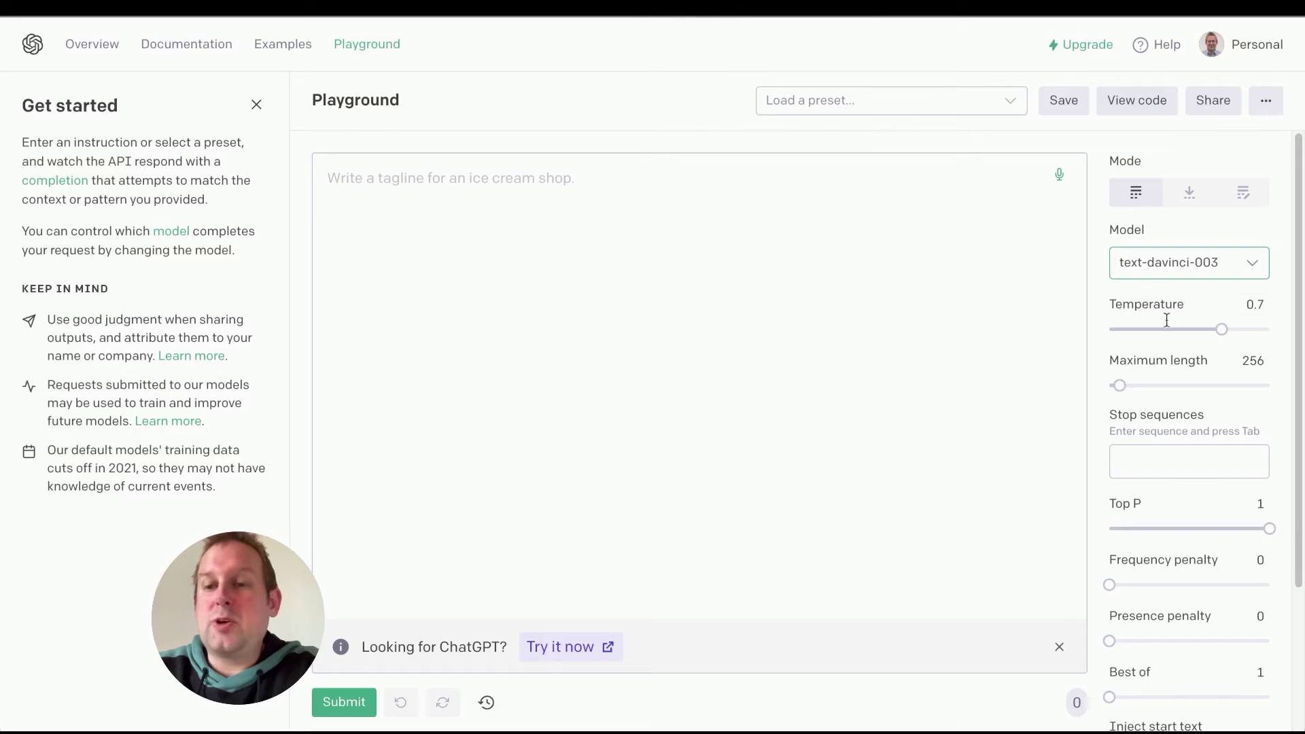
pyautogui.click(1173, 271)
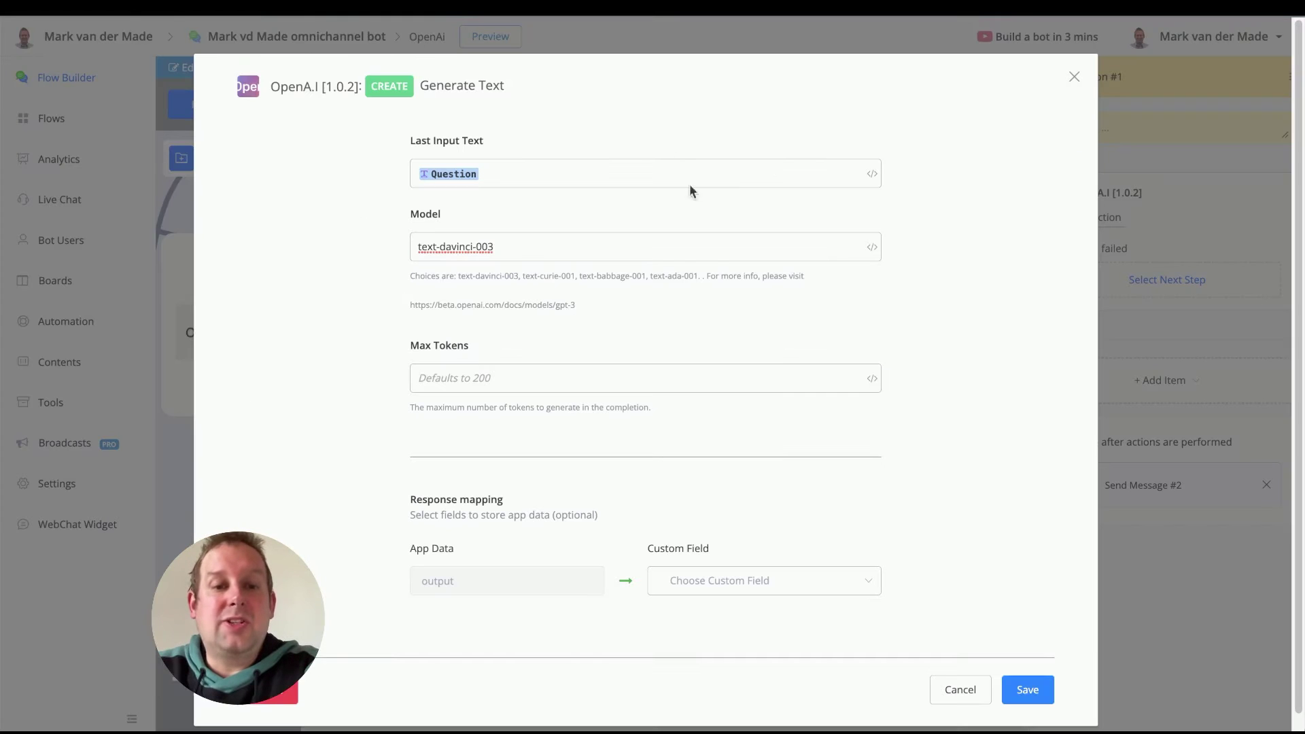
# Replace the mistaken Max Tokens entry of 2 with 300.
pyautogui.click(475, 384)
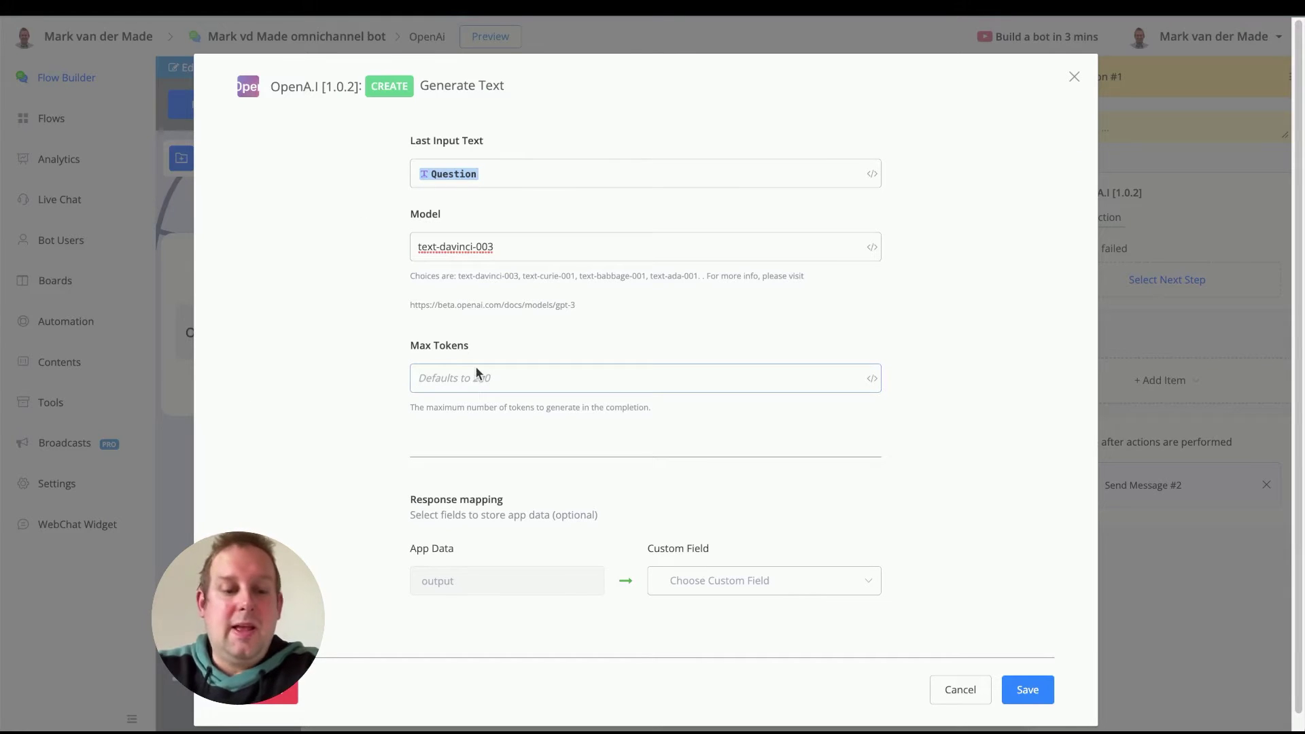
pyautogui.write('2')
pyautogui.press('Return')
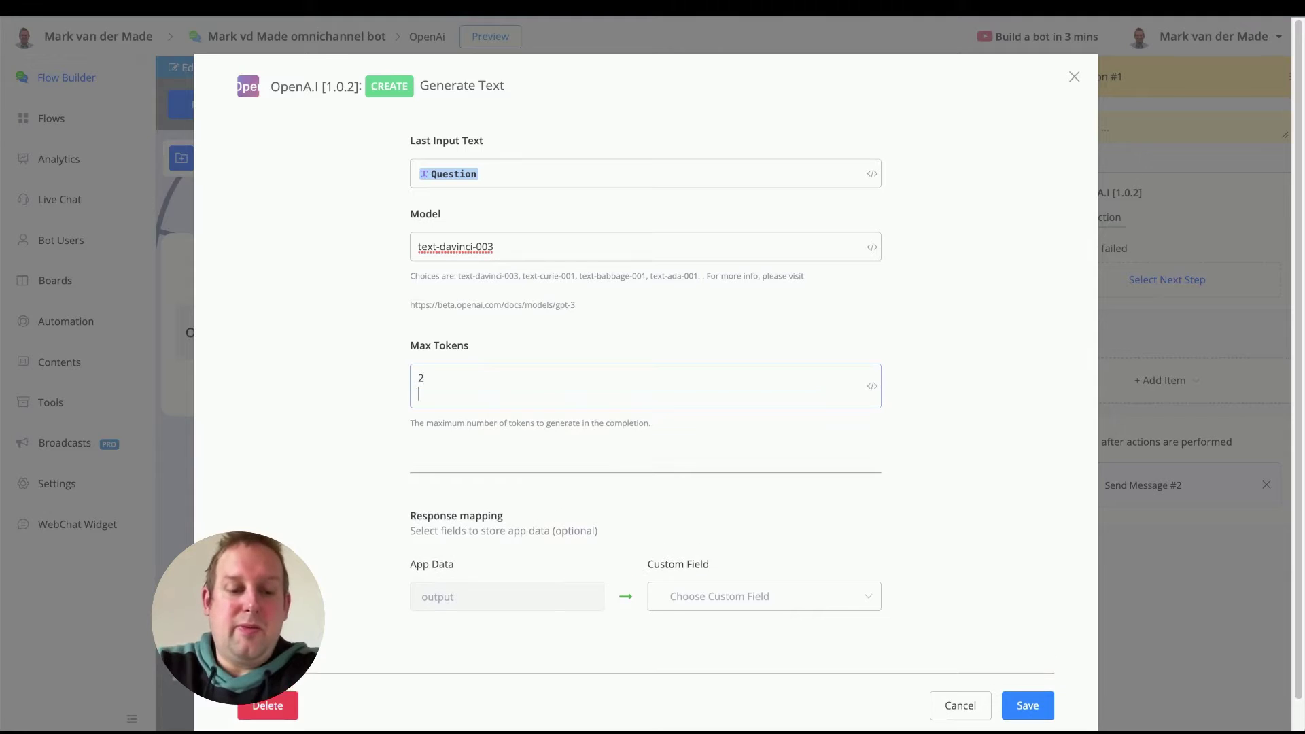
pyautogui.press('BackSpace')
pyautogui.press('BackSpace')
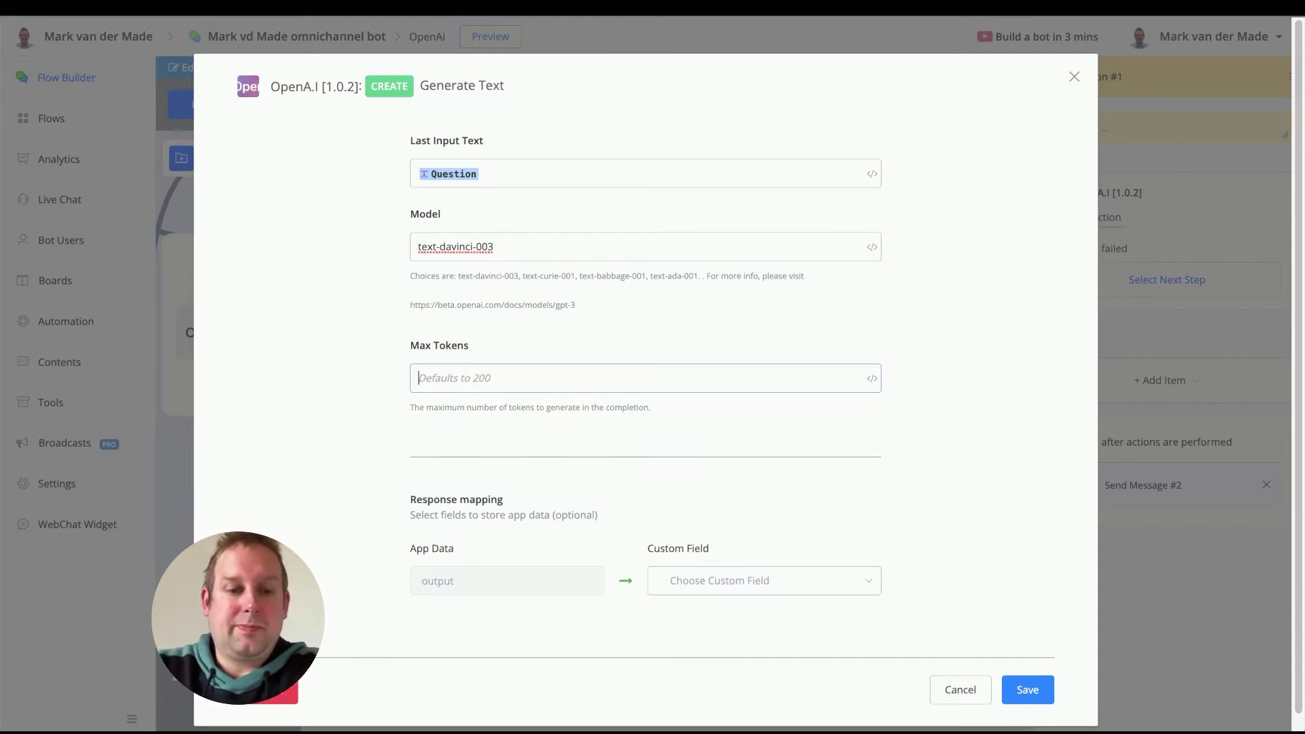
pyautogui.write('300')
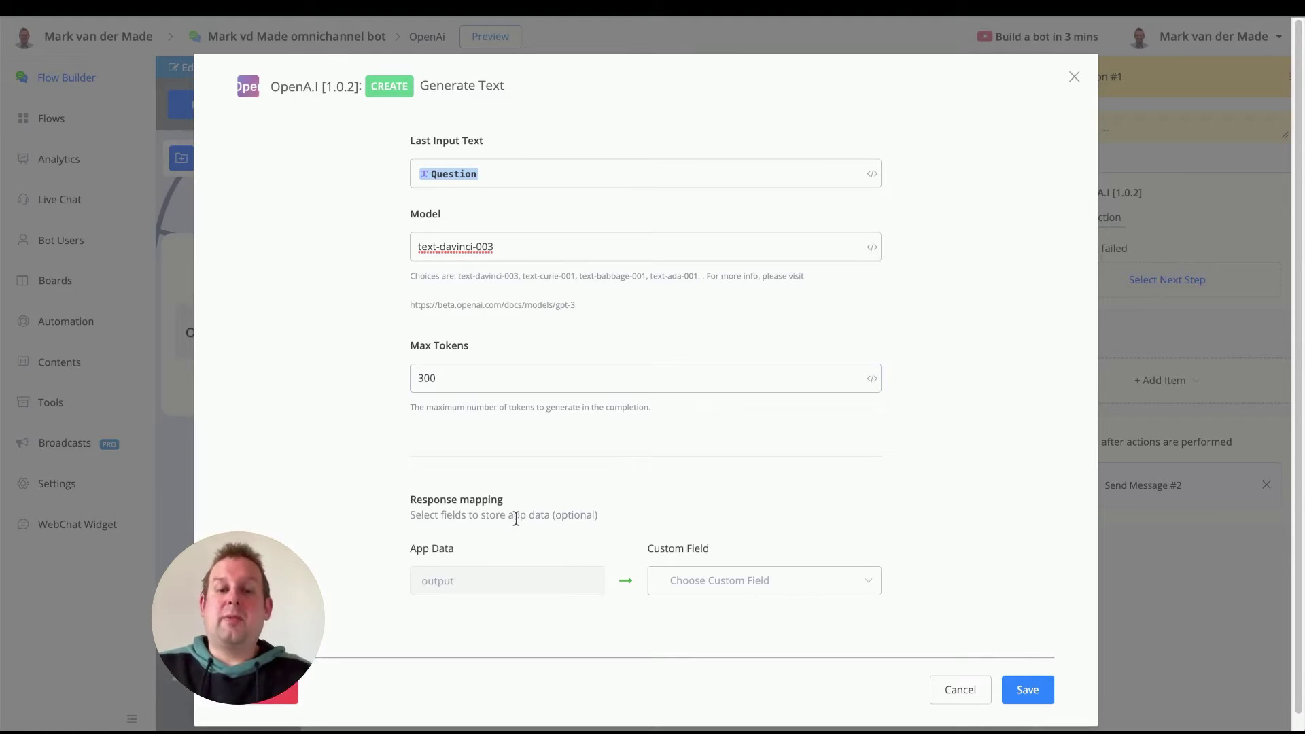
# Create a Text custom field open_ai_response for the output and save the action.
pyautogui.click(836, 578)
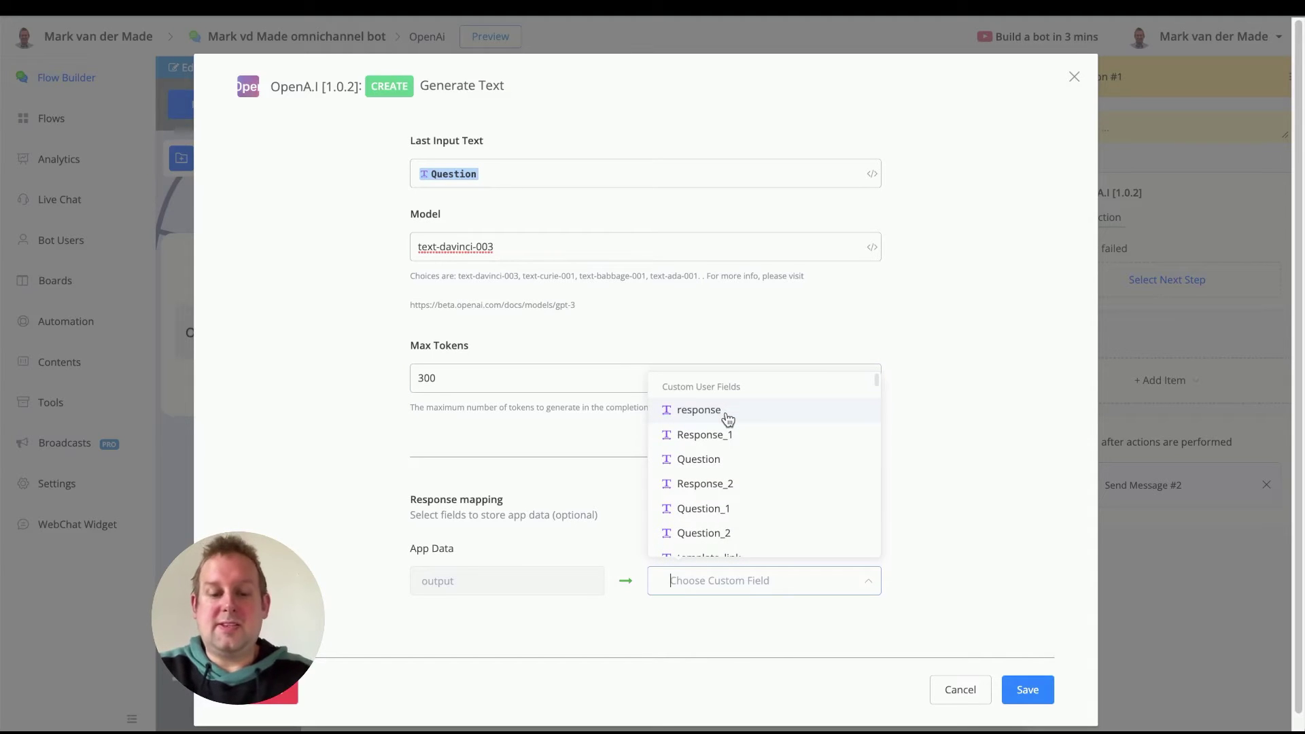
pyautogui.write('open')
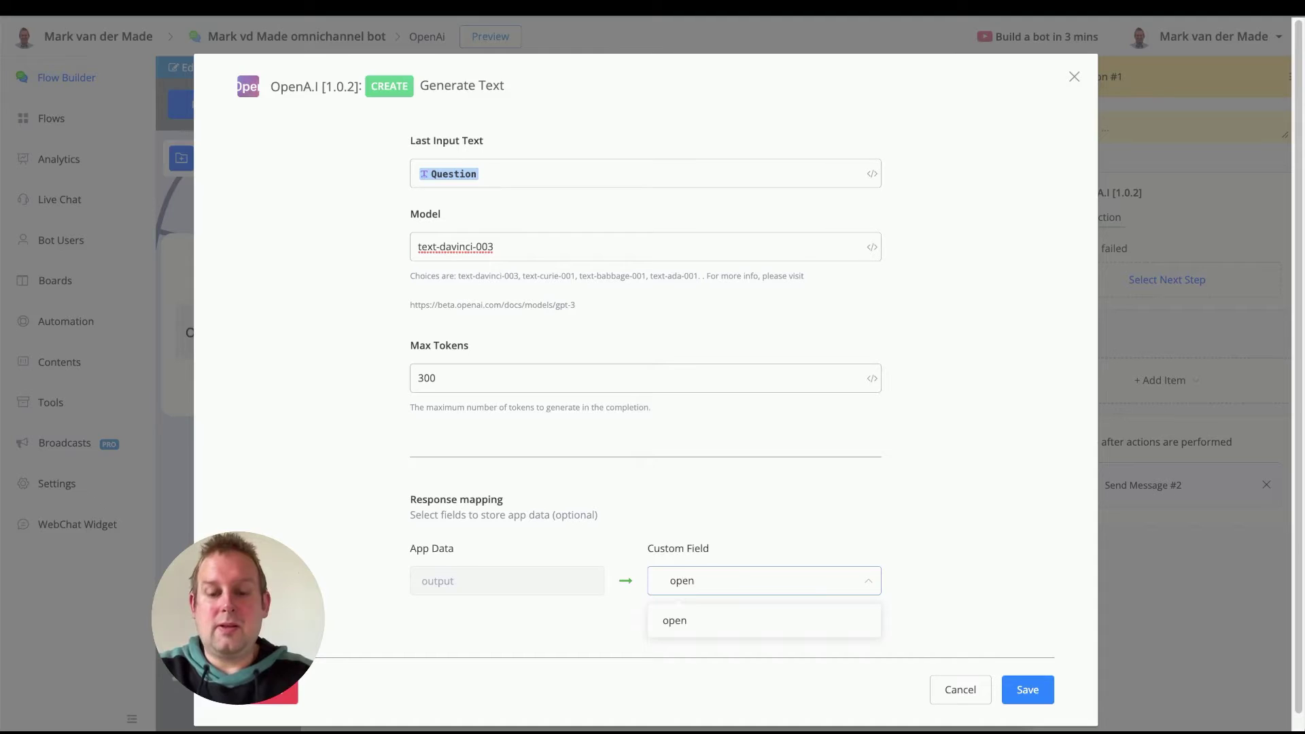
pyautogui.write('_ai_')
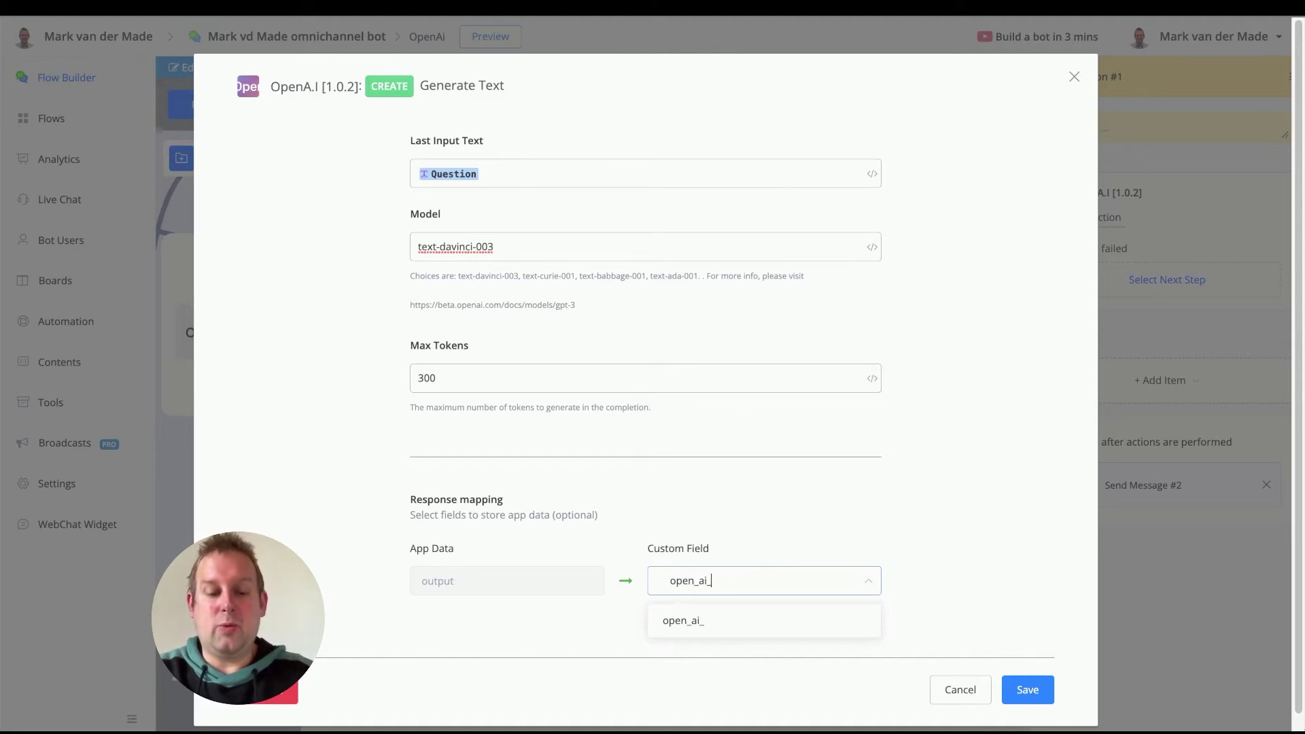
pyautogui.write('response')
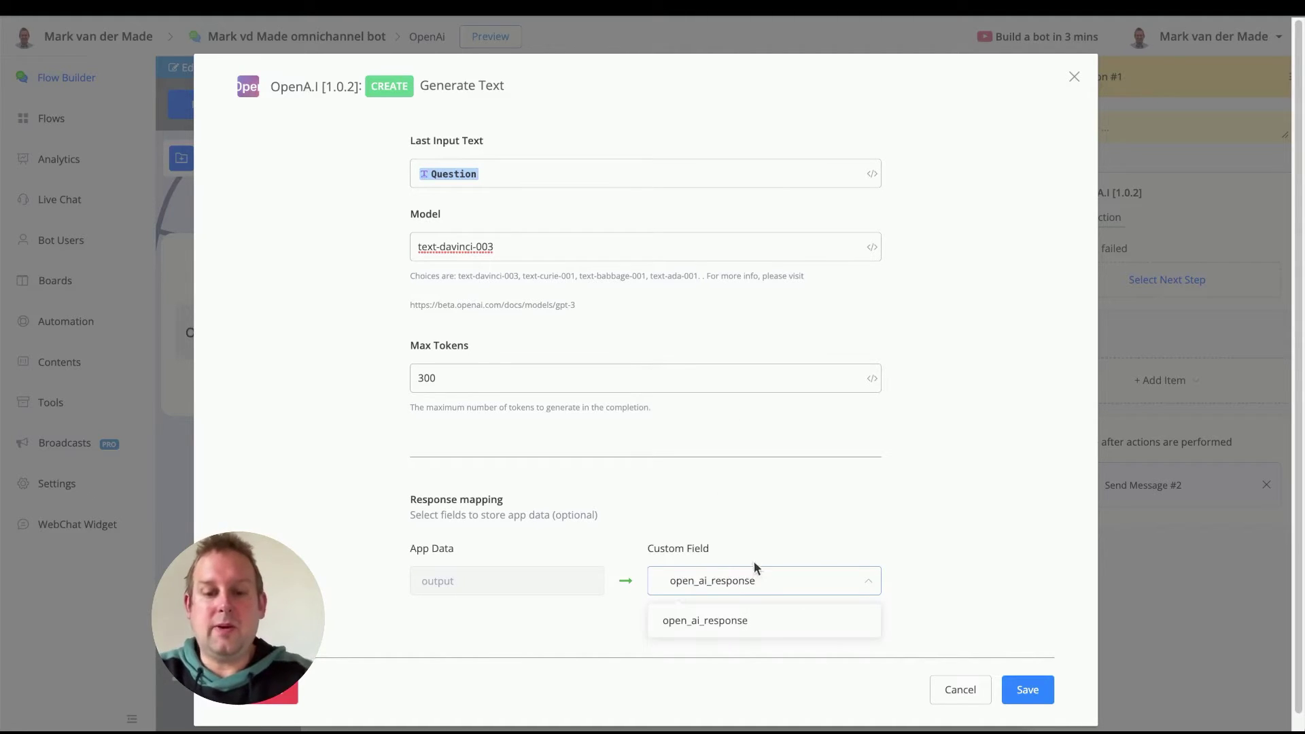
pyautogui.click(772, 620)
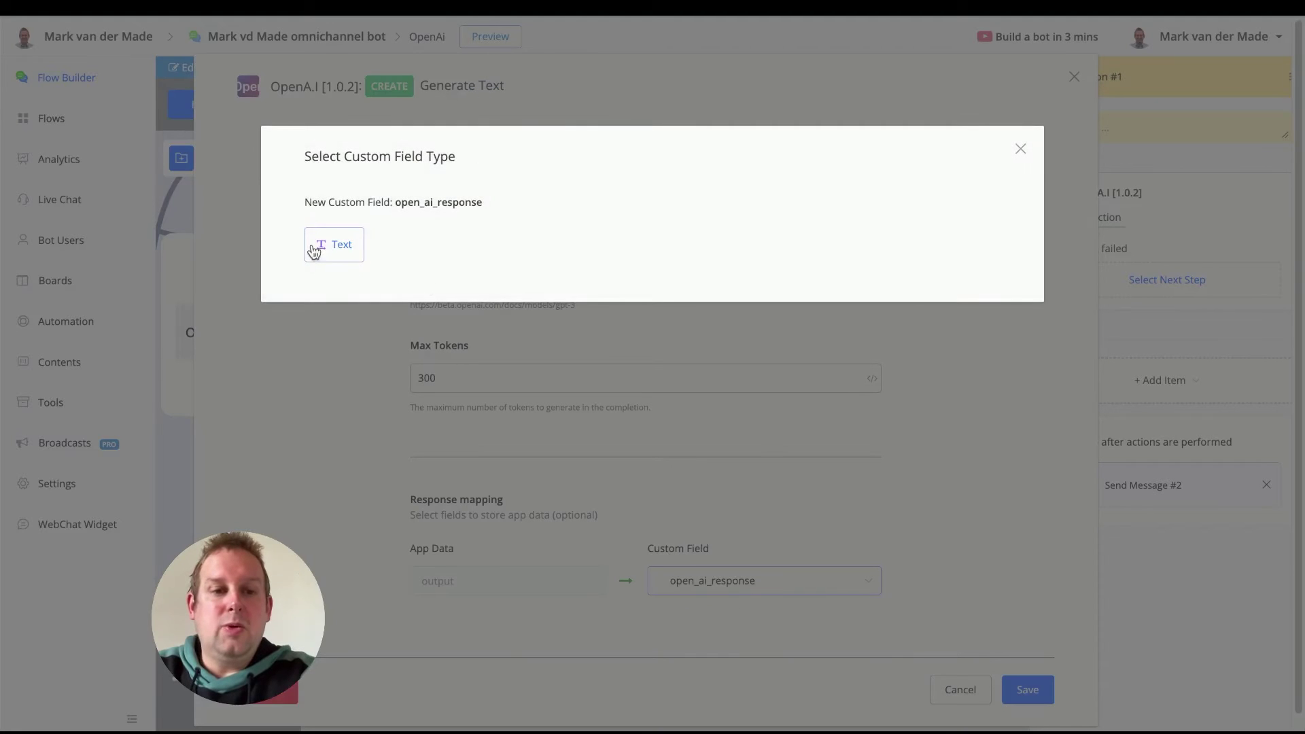
pyautogui.click(313, 249)
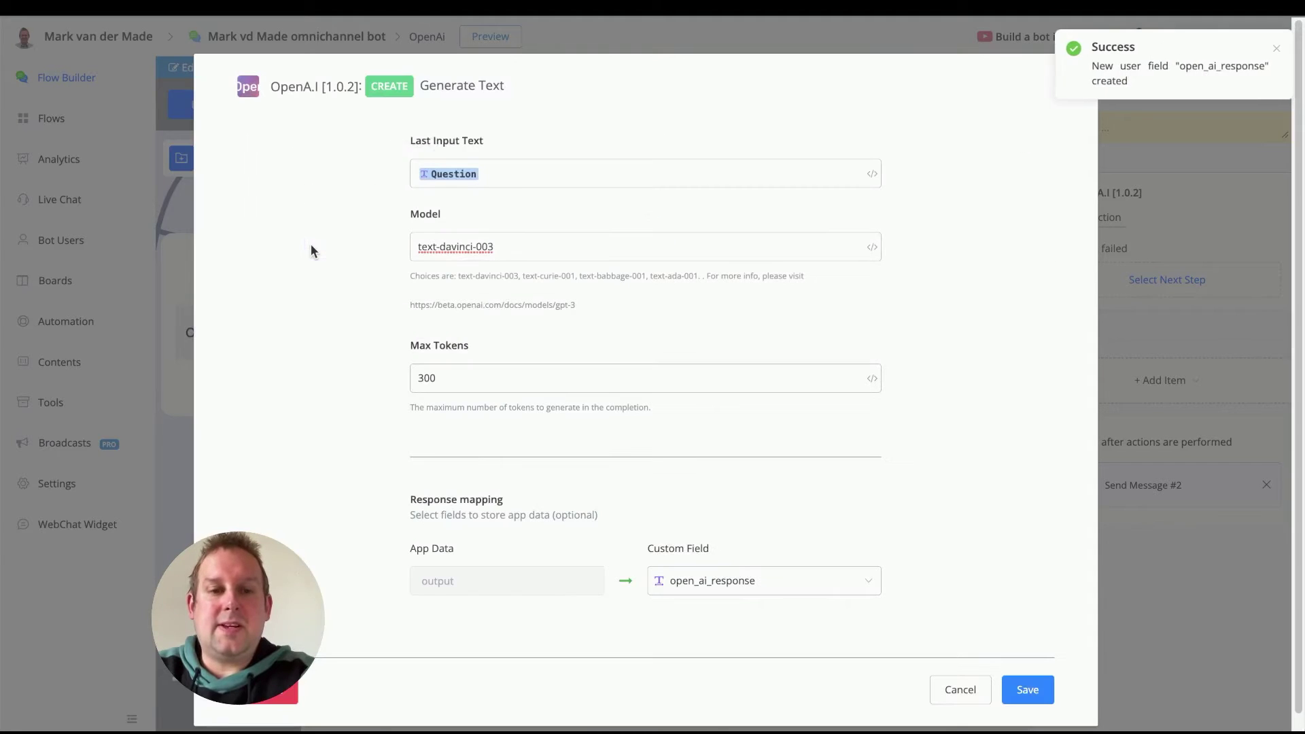
pyautogui.click(1027, 690)
# Replace {{response}} with {{open_ai_response}} in the Send Message #2 text.
pyautogui.moveTo(760, 483); pyautogui.dragTo(329, 468)
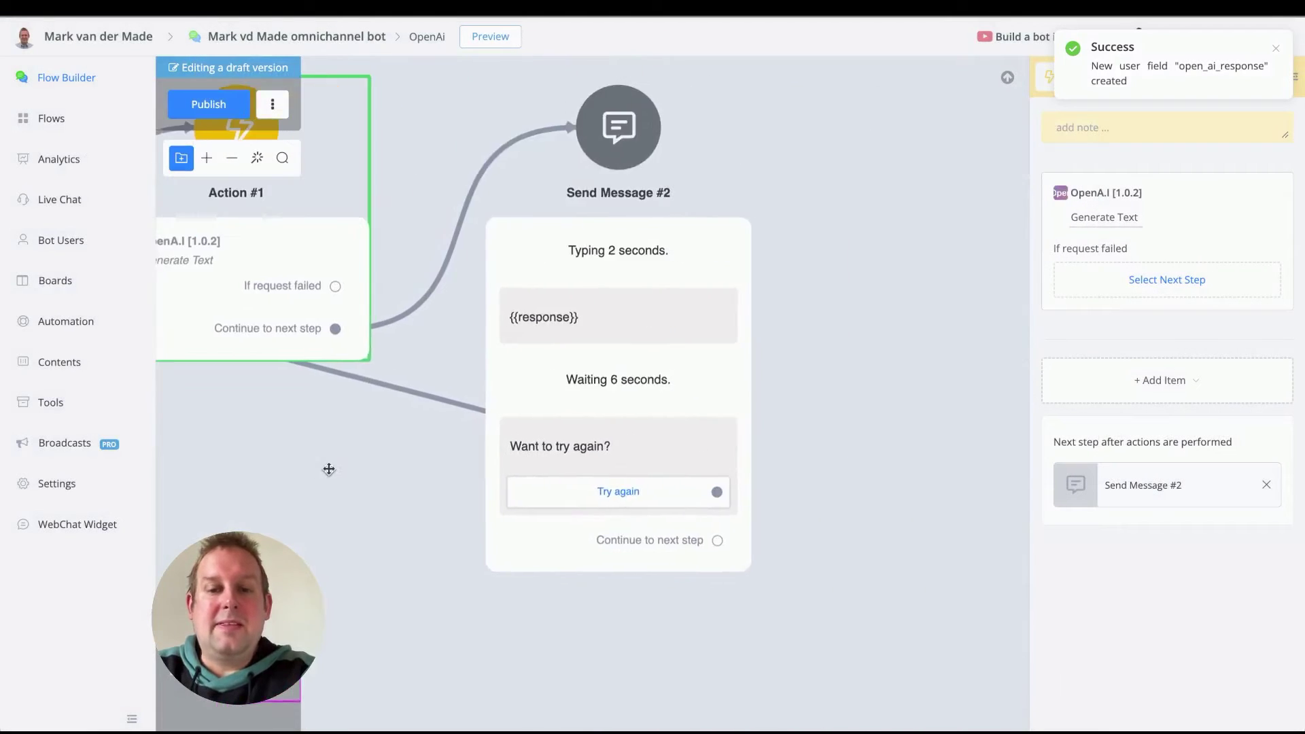
pyautogui.click(632, 279)
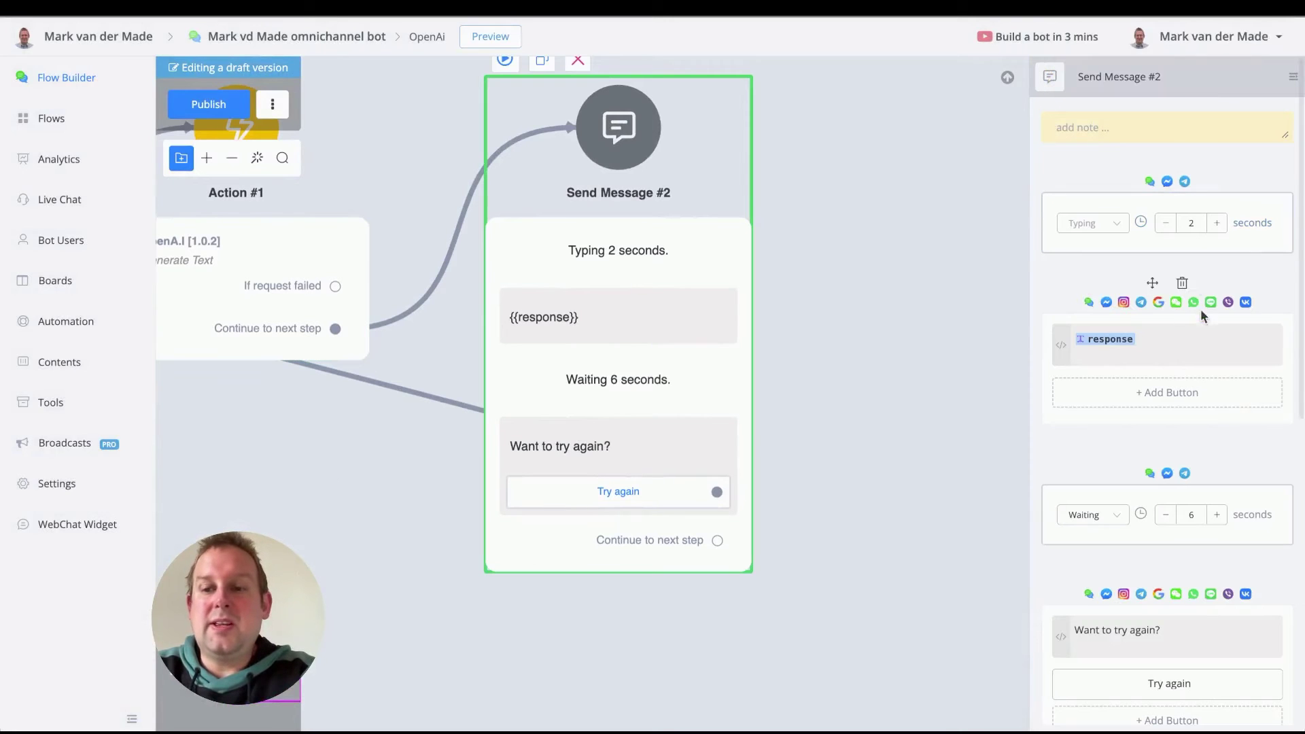
pyautogui.press('BackSpace')
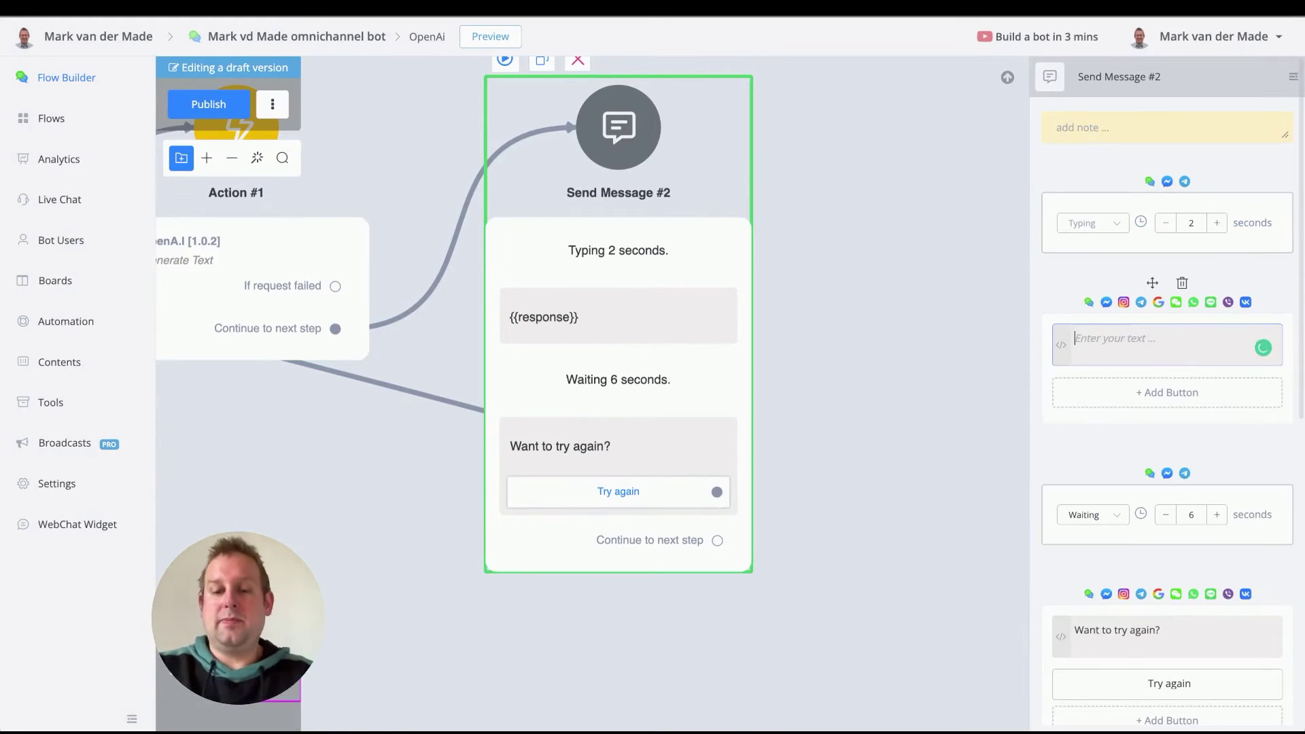
pyautogui.write('{{poo')
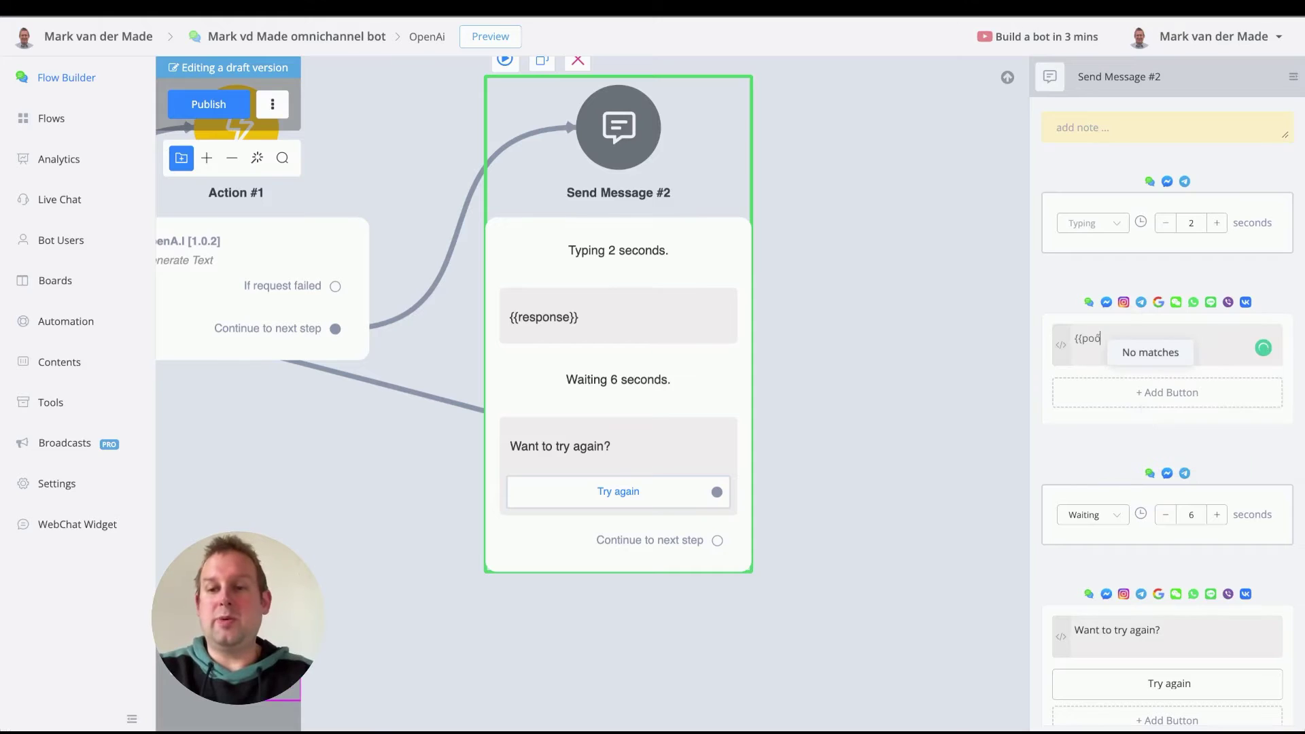
pyautogui.press('BackSpace')
pyautogui.press('BackSpace')
pyautogui.press('BackSpace')
pyautogui.write('open')
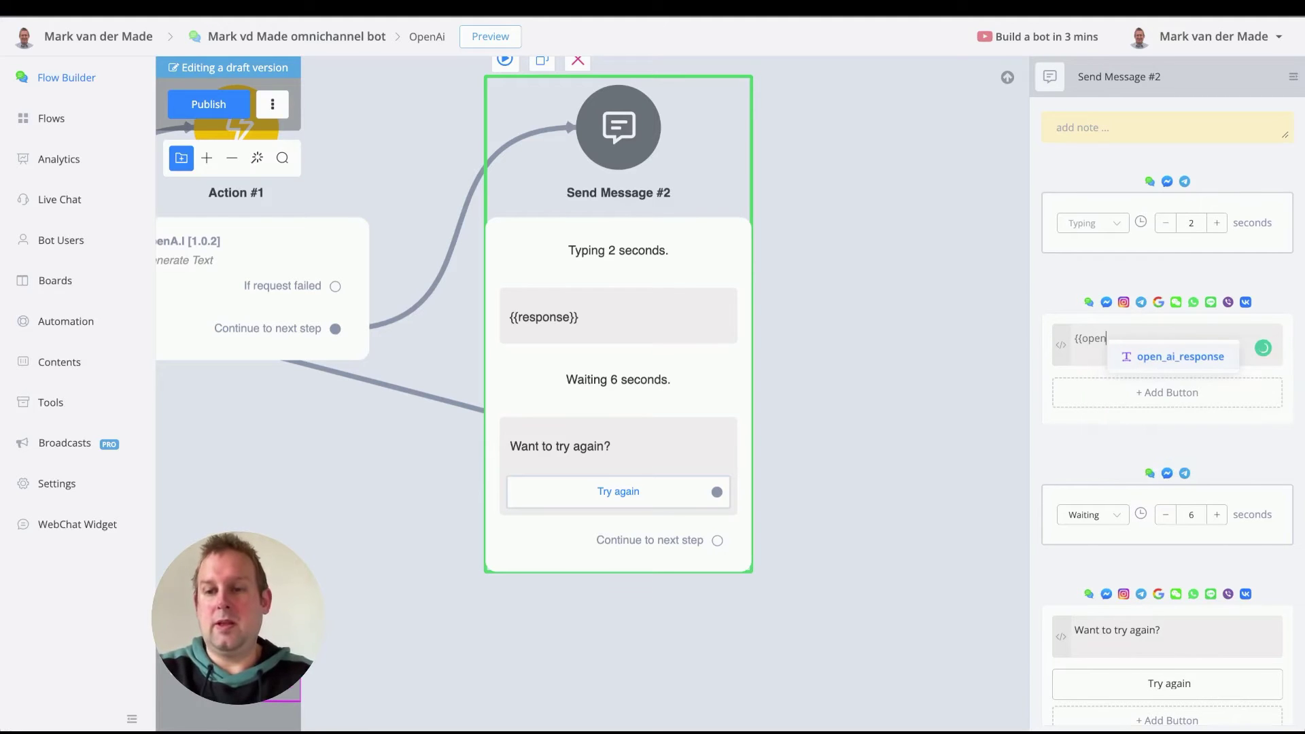
pyautogui.press('Return')
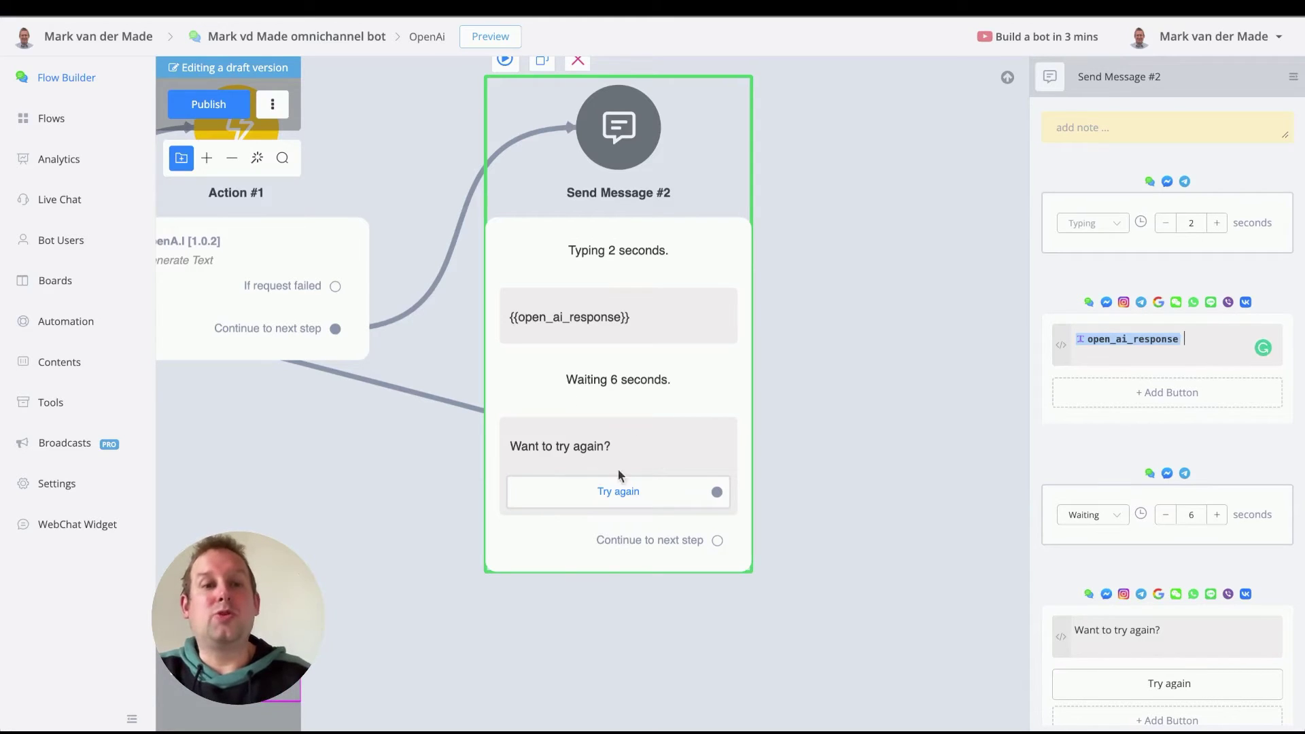
pyautogui.click(335, 364)
# Publish the updated OpenAi flow and view the whole canvas.
pyautogui.click(214, 113)
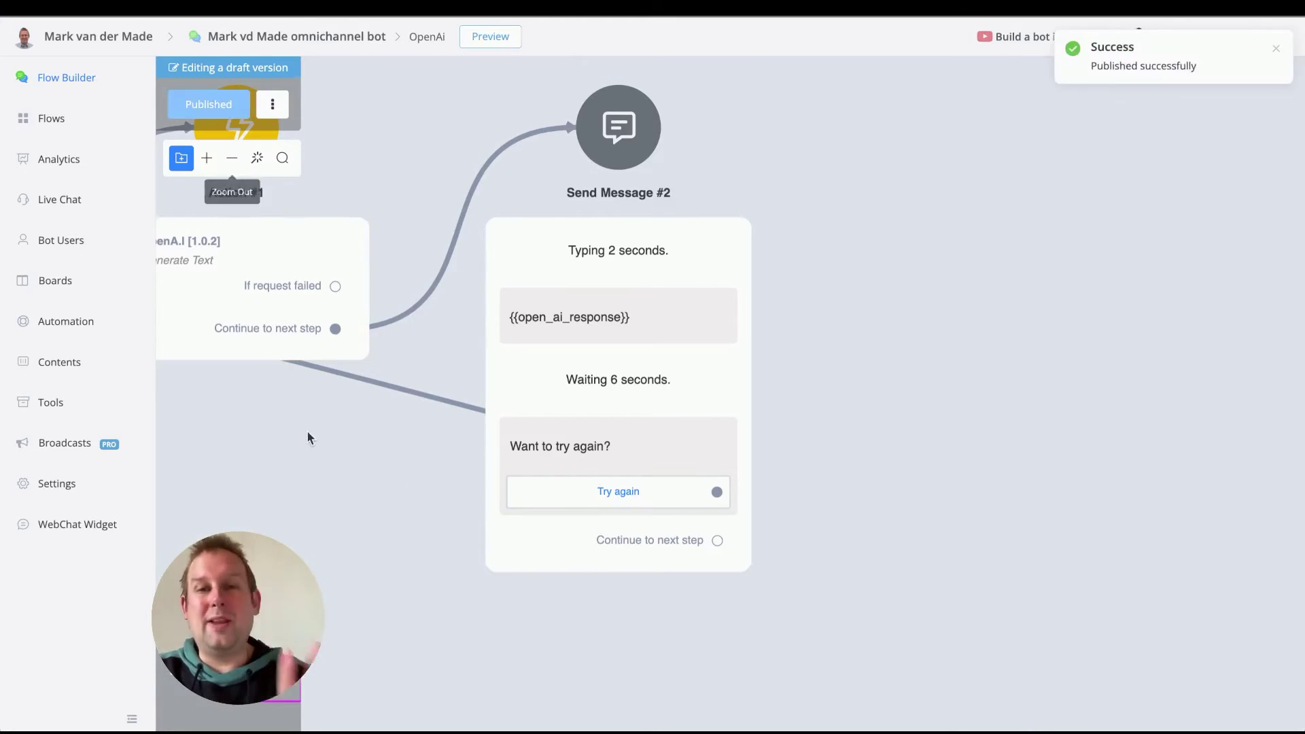
pyautogui.moveTo(308, 431); pyautogui.dragTo(866, 474)
pyautogui.scroll(-2, 810, 490)
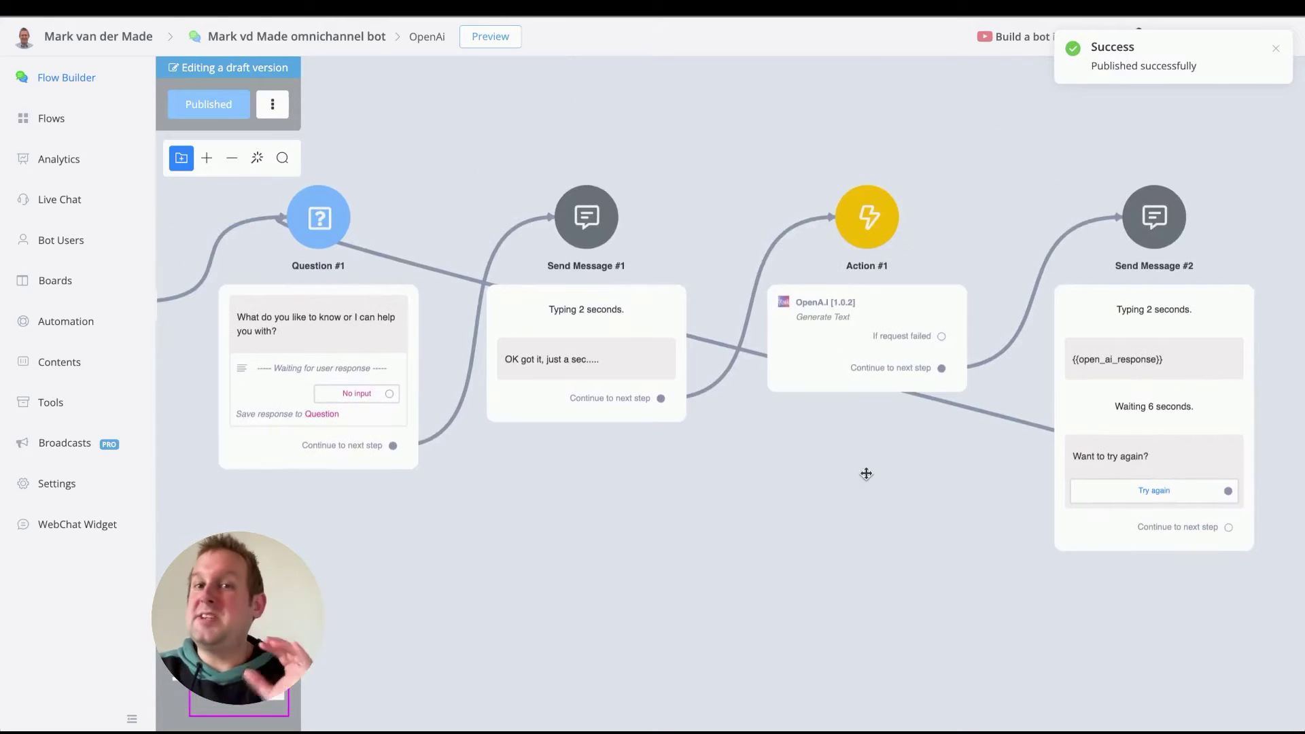
# Preview the bot on the Web channel in a popup, moved up-left and enlarged.
pyautogui.click(505, 39)
pyautogui.click(612, 180)
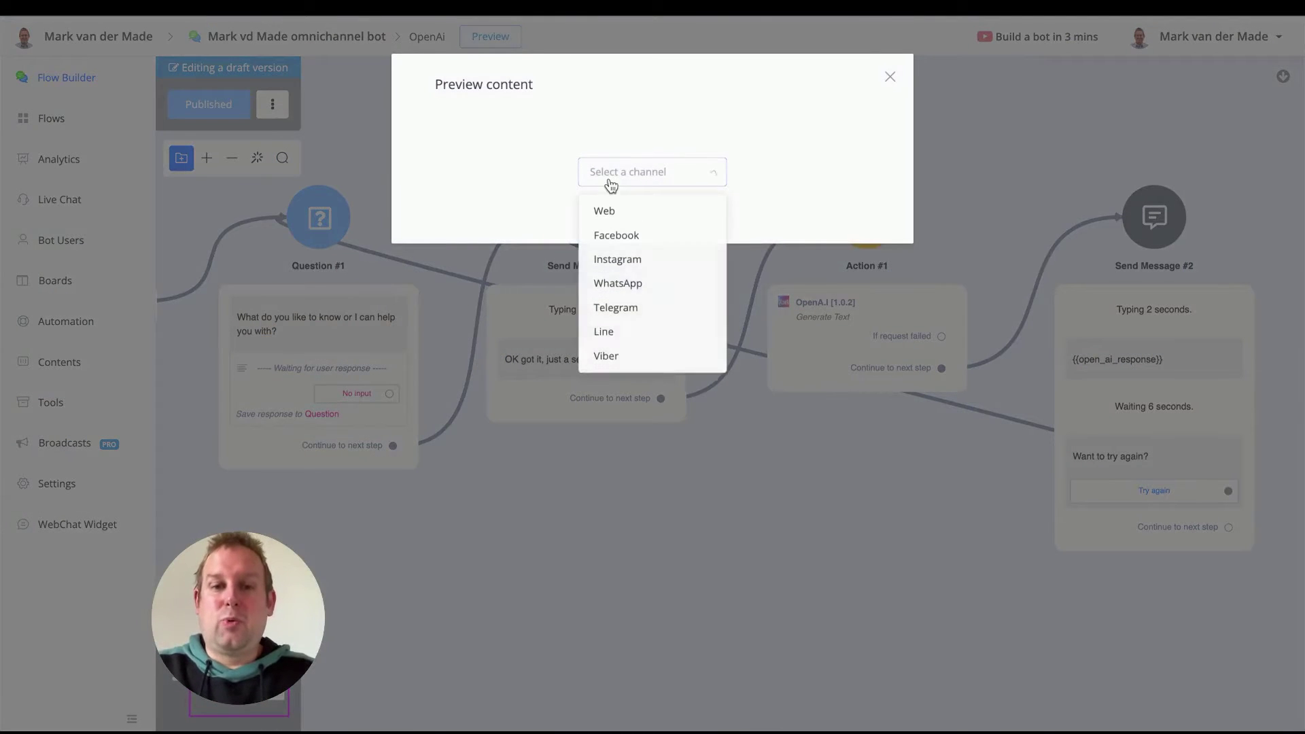
pyautogui.click(620, 211)
pyautogui.click(650, 211)
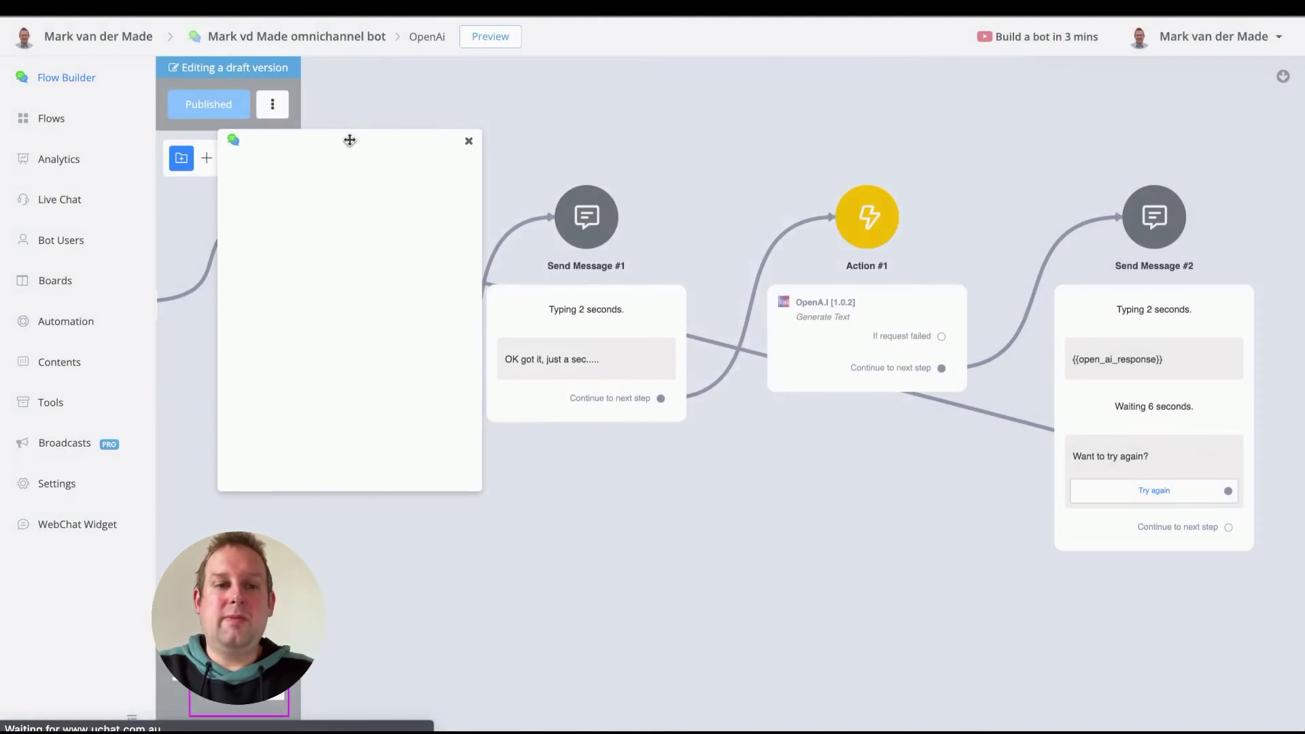
pyautogui.moveTo(350, 138); pyautogui.dragTo(299, 55)
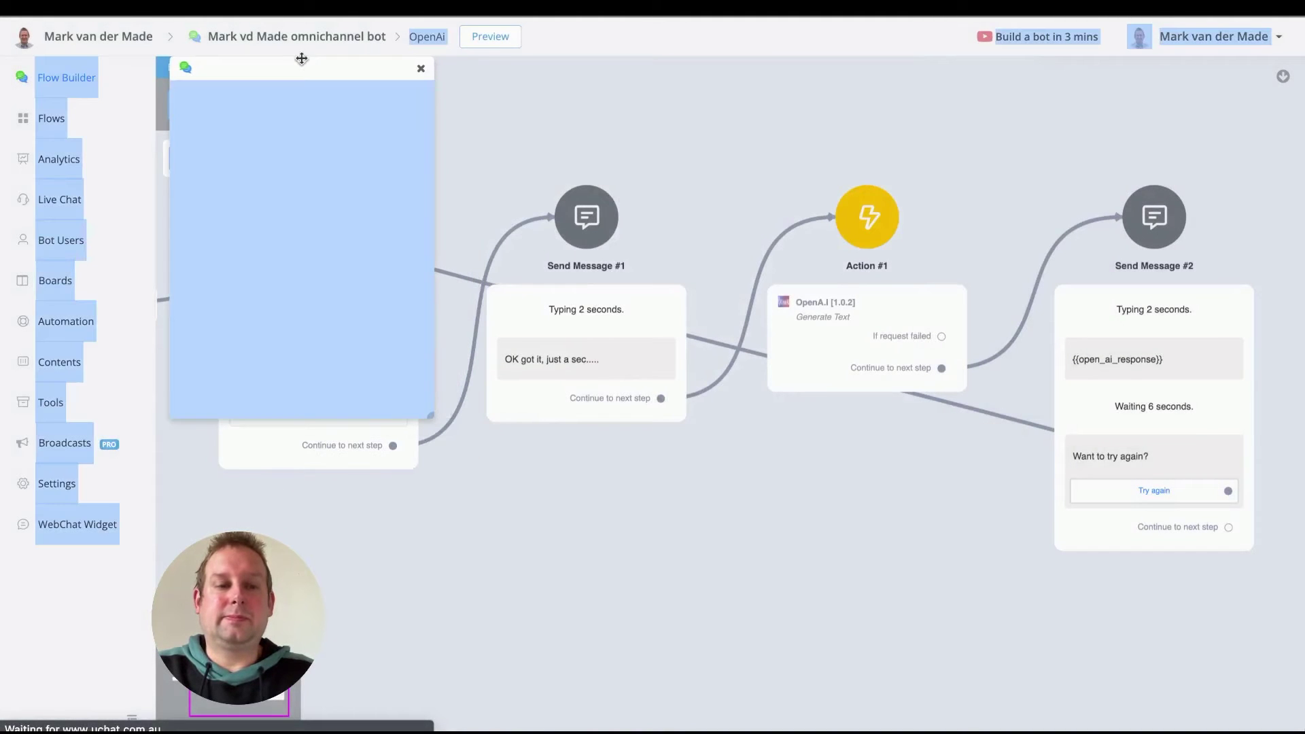
pyautogui.click(345, 115)
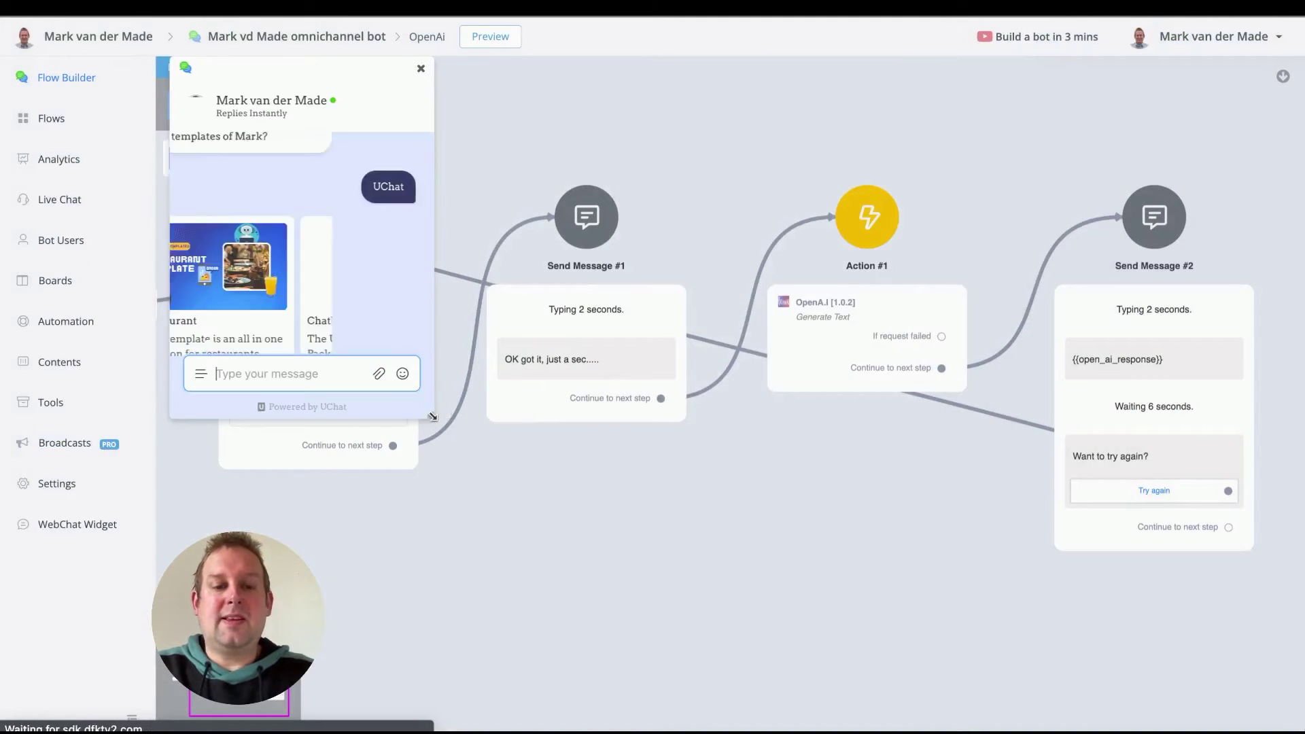
pyautogui.moveTo(430, 413); pyautogui.dragTo(1051, 588)
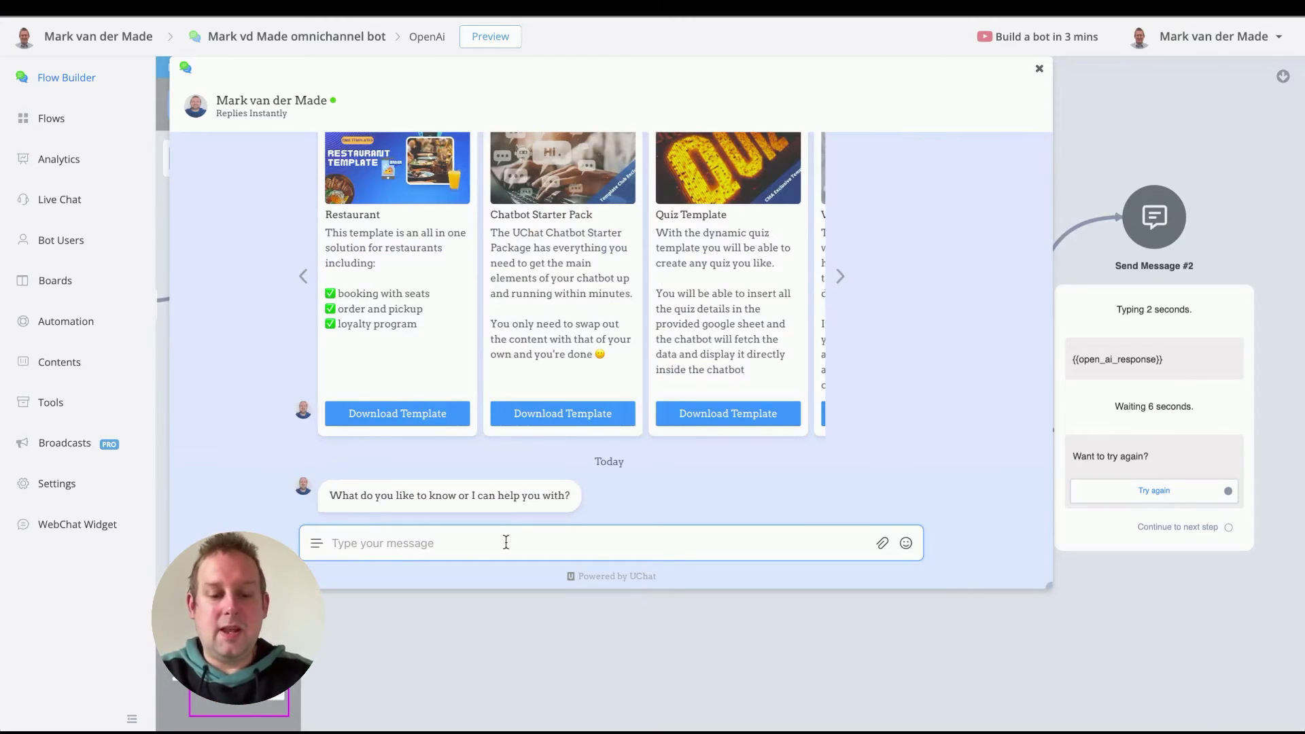
# Ask the preview bot for a social media post giving 3 marketing tips.
pyautogui.write('Write a social media post about the topic of giving 3 marketing tips')
pyautogui.press('Return')
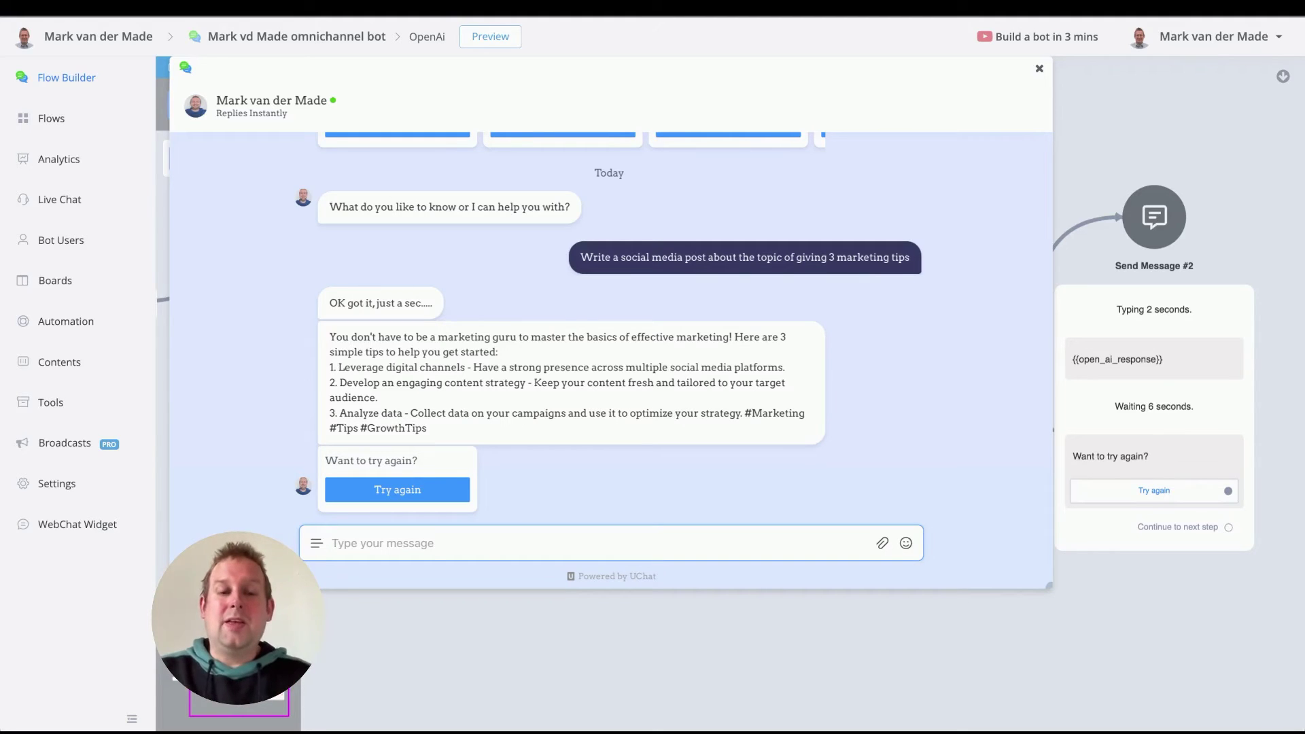
# Restart the chat, request JS code converting GMT into GMT+8, and highlight the returned console.log code.
pyautogui.click(352, 492)
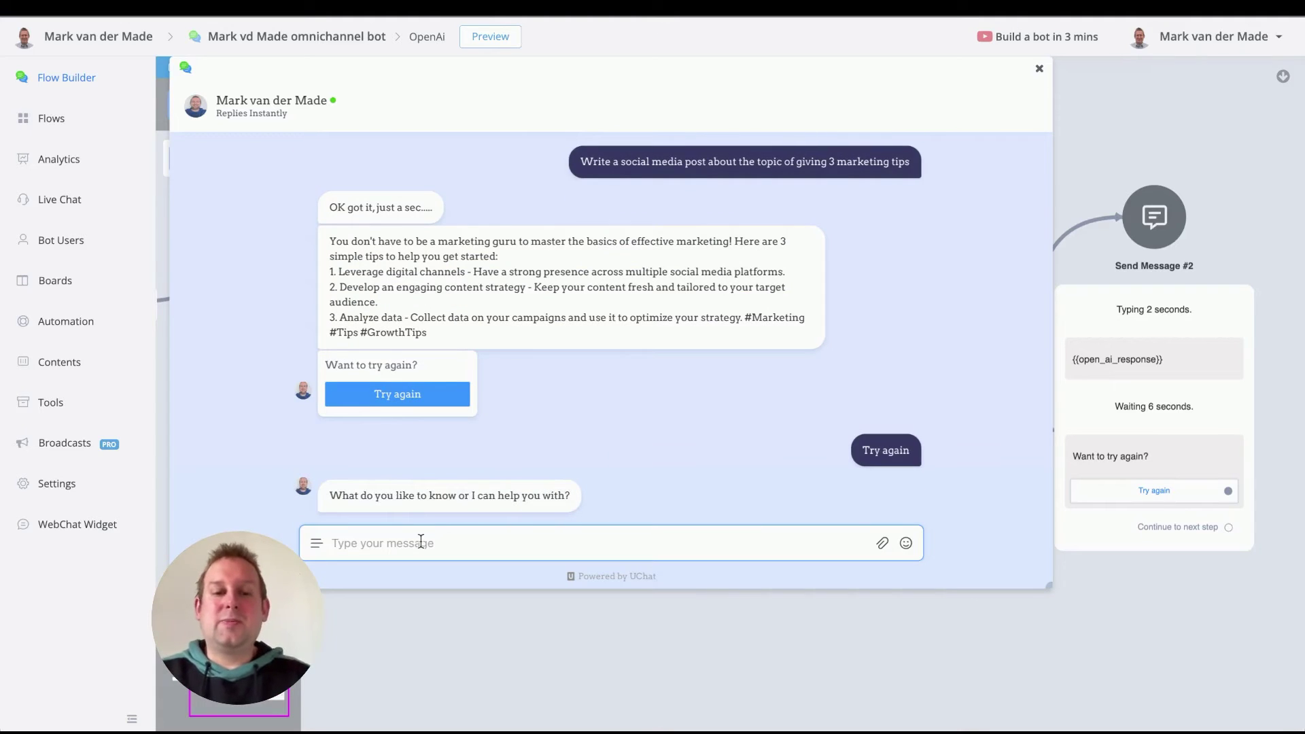
pyautogui.write('can you help me write a js code for converting GMT into GMT+8')
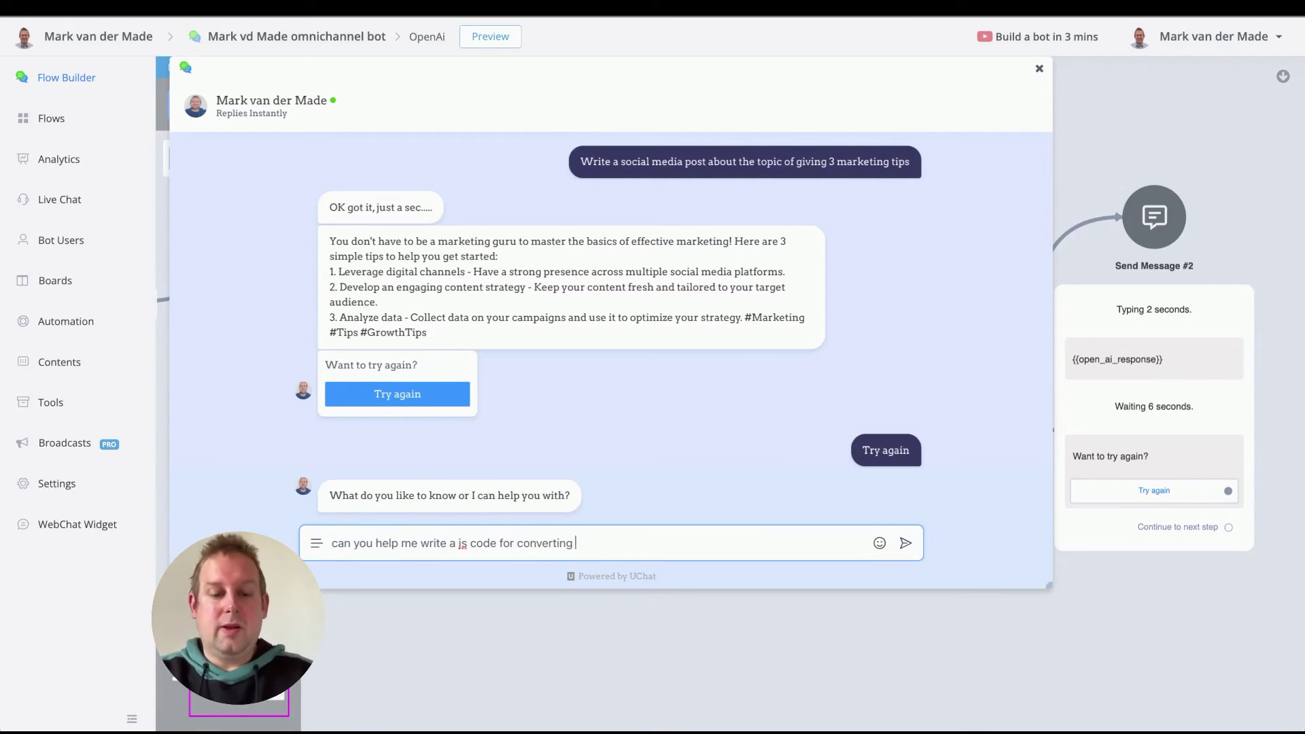
pyautogui.press('Return')
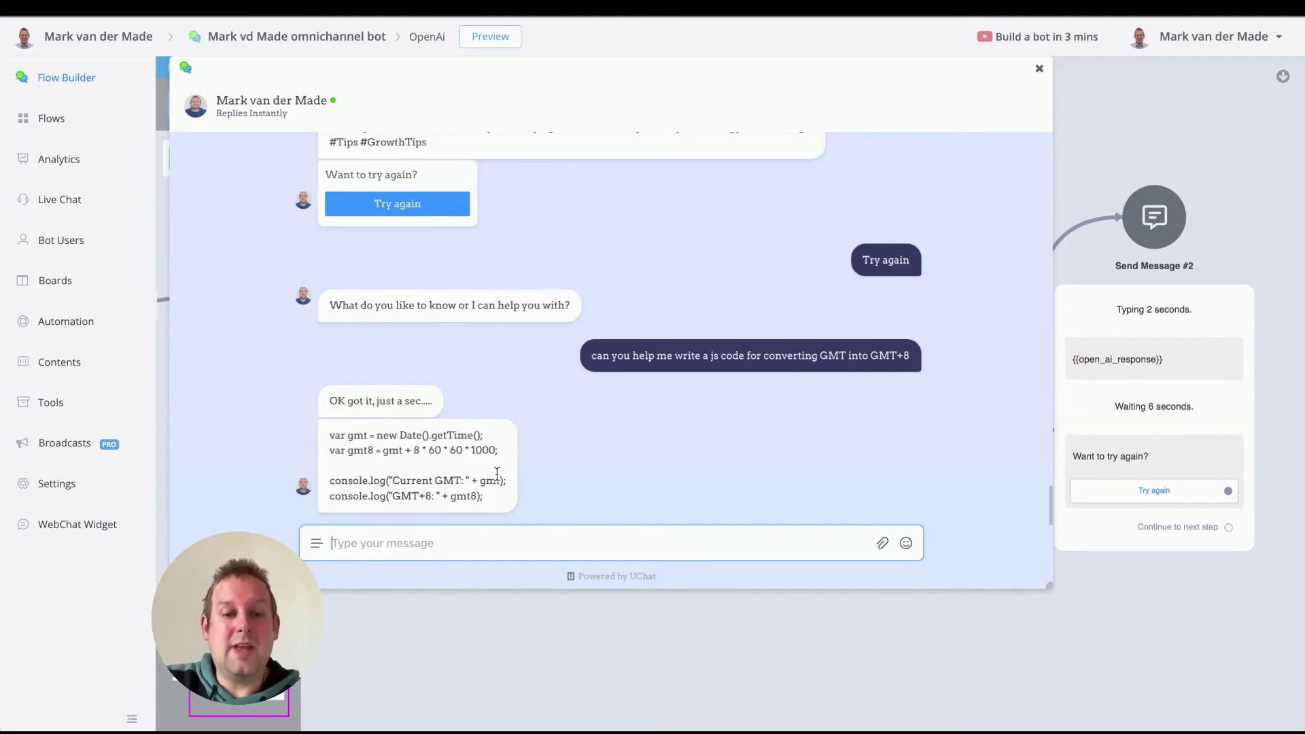
pyautogui.moveTo(492, 496); pyautogui.dragTo(325, 434)
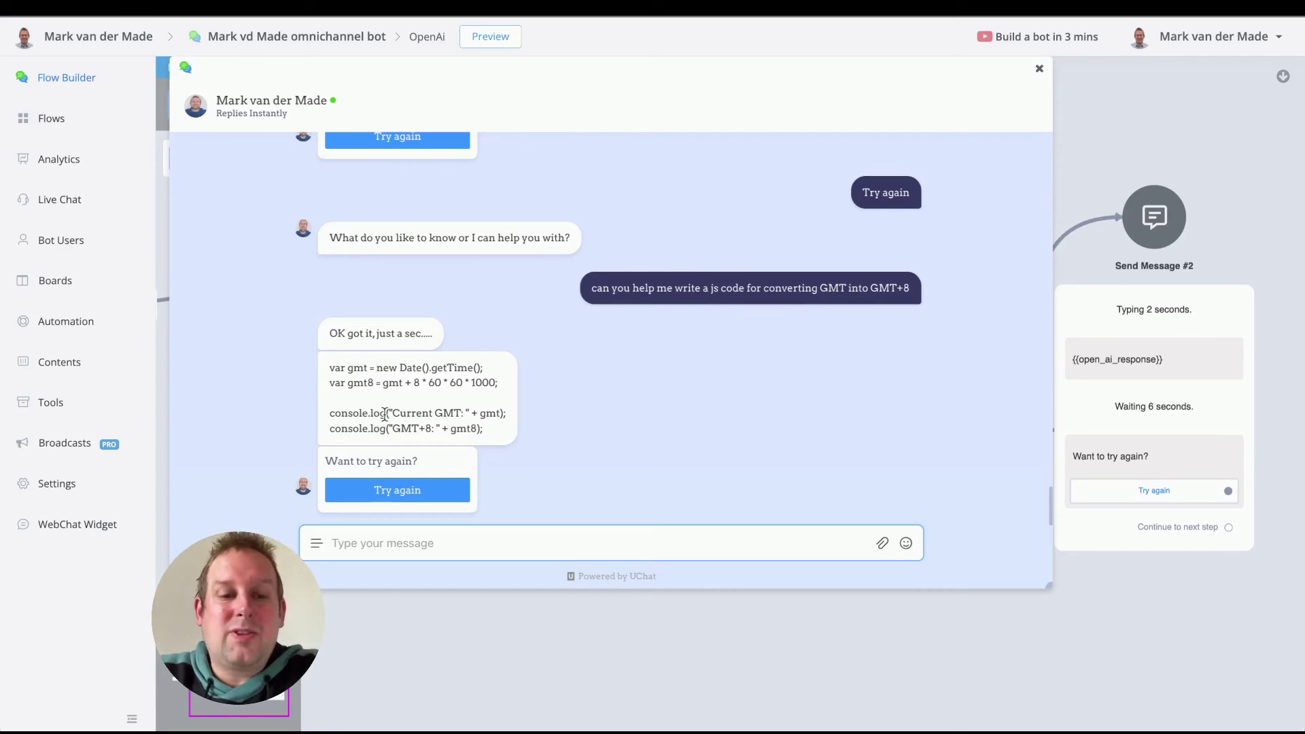
pyautogui.moveTo(385, 414); pyautogui.dragTo(329, 412)
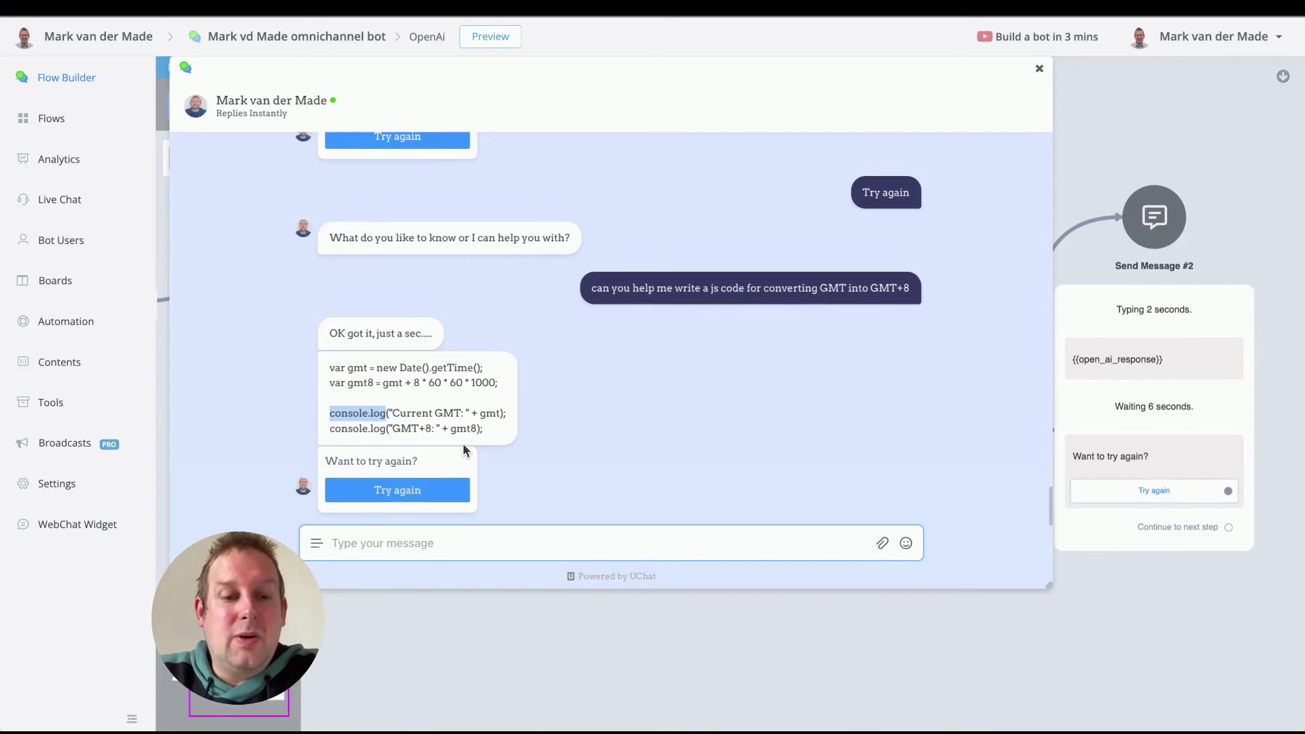
# Restart the chat and ask 'what advice can you give me when starting your own business?'.
pyautogui.click(435, 491)
pyautogui.click(429, 552)
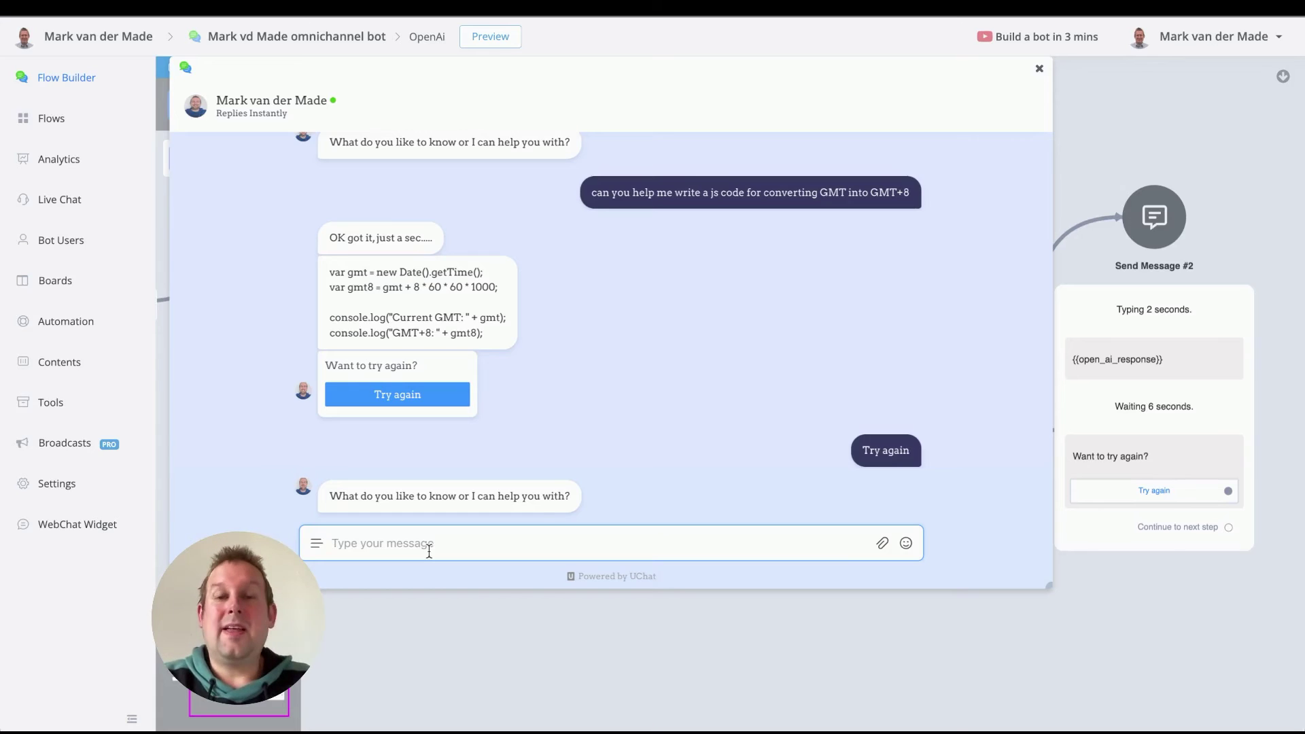
pyautogui.write('what advice can you give me when starting your own business?')
pyautogui.press('Return')
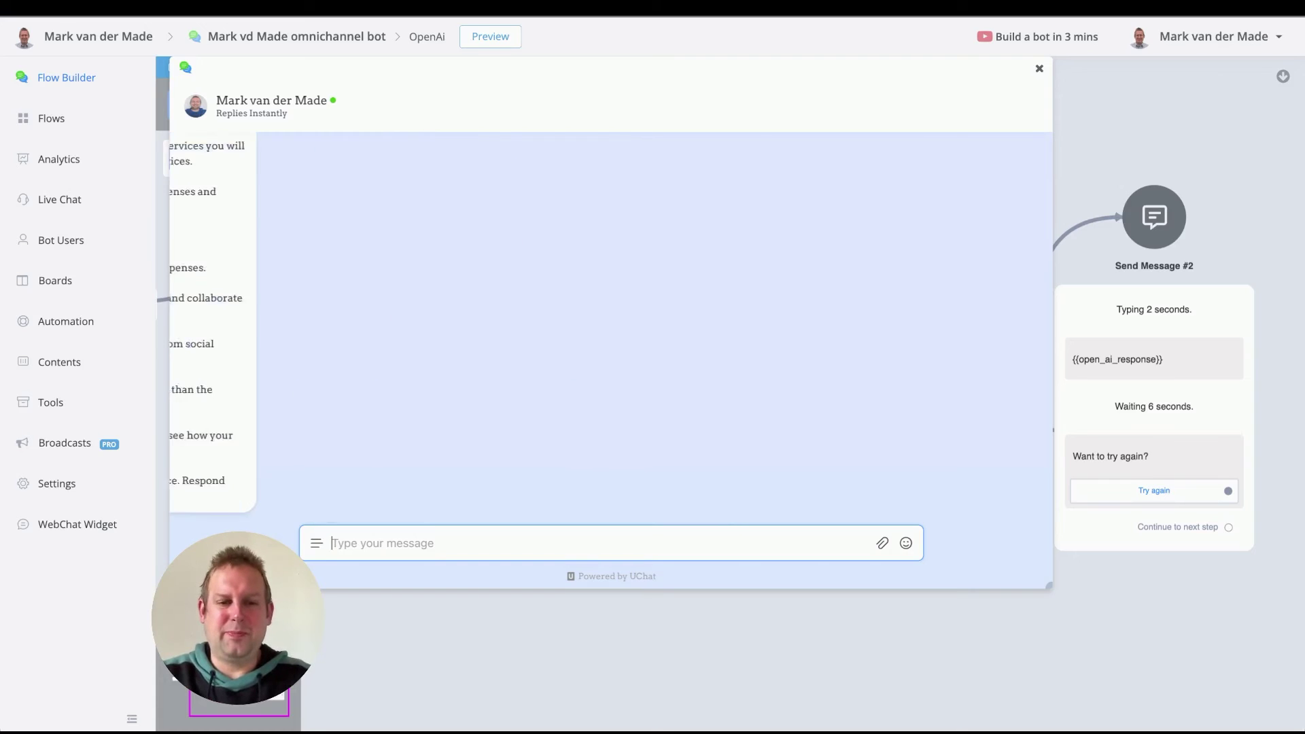
# Scroll through the bot's 10-point business advice reply.
pyautogui.scroll(2, 484, 419)
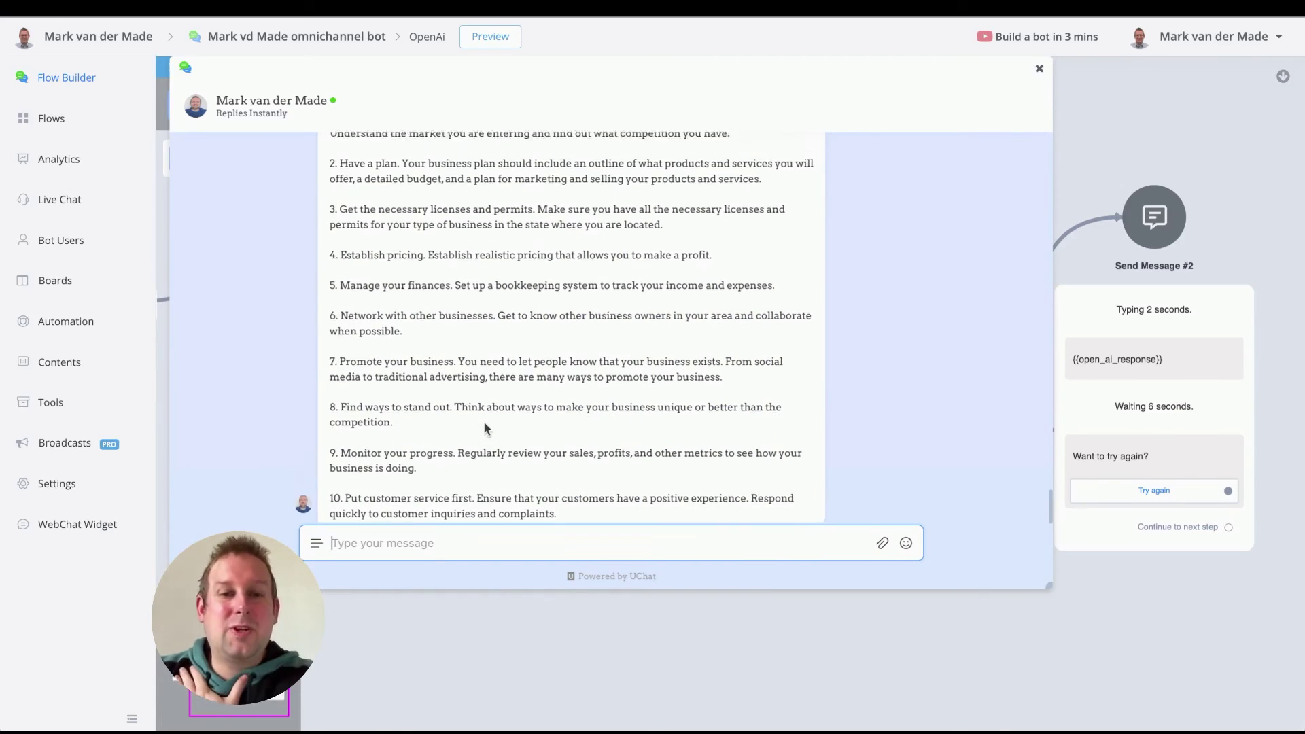
pyautogui.scroll(-1, 488, 409)
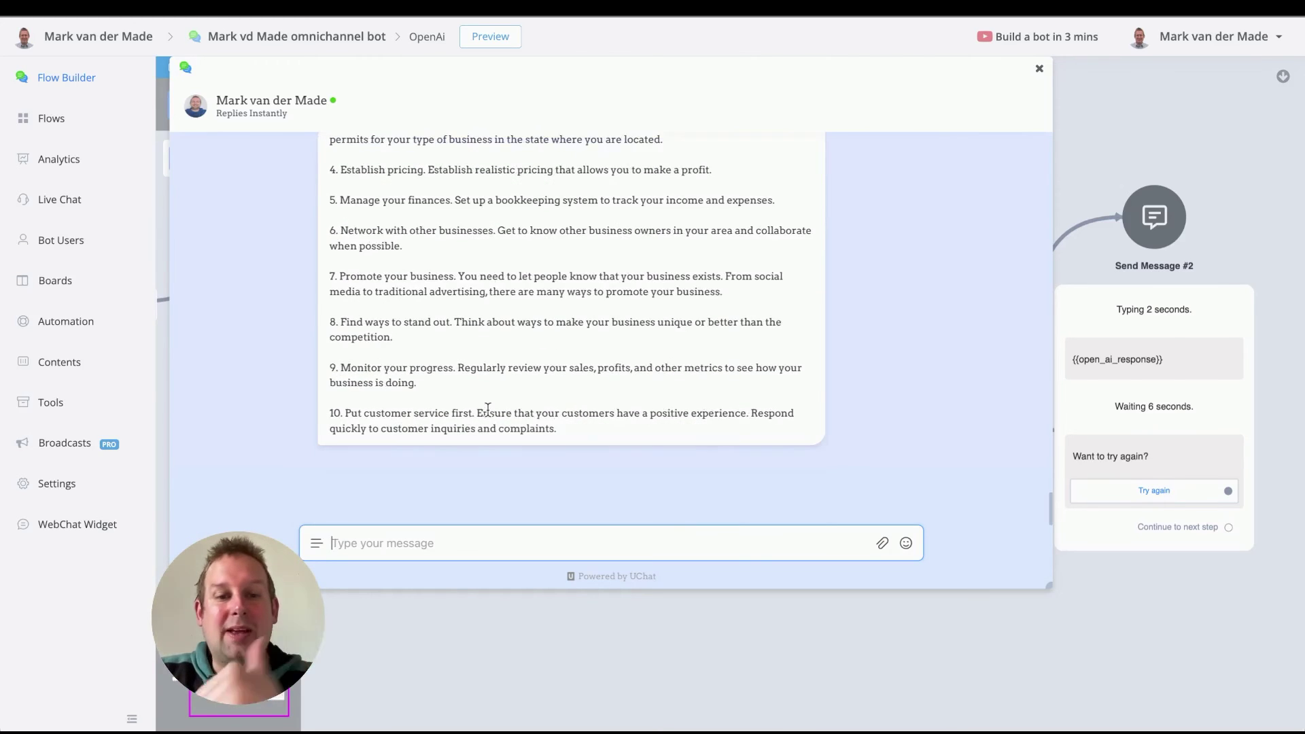
pyautogui.scroll(3, 487, 403)
pyautogui.scroll(-1, 486, 395)
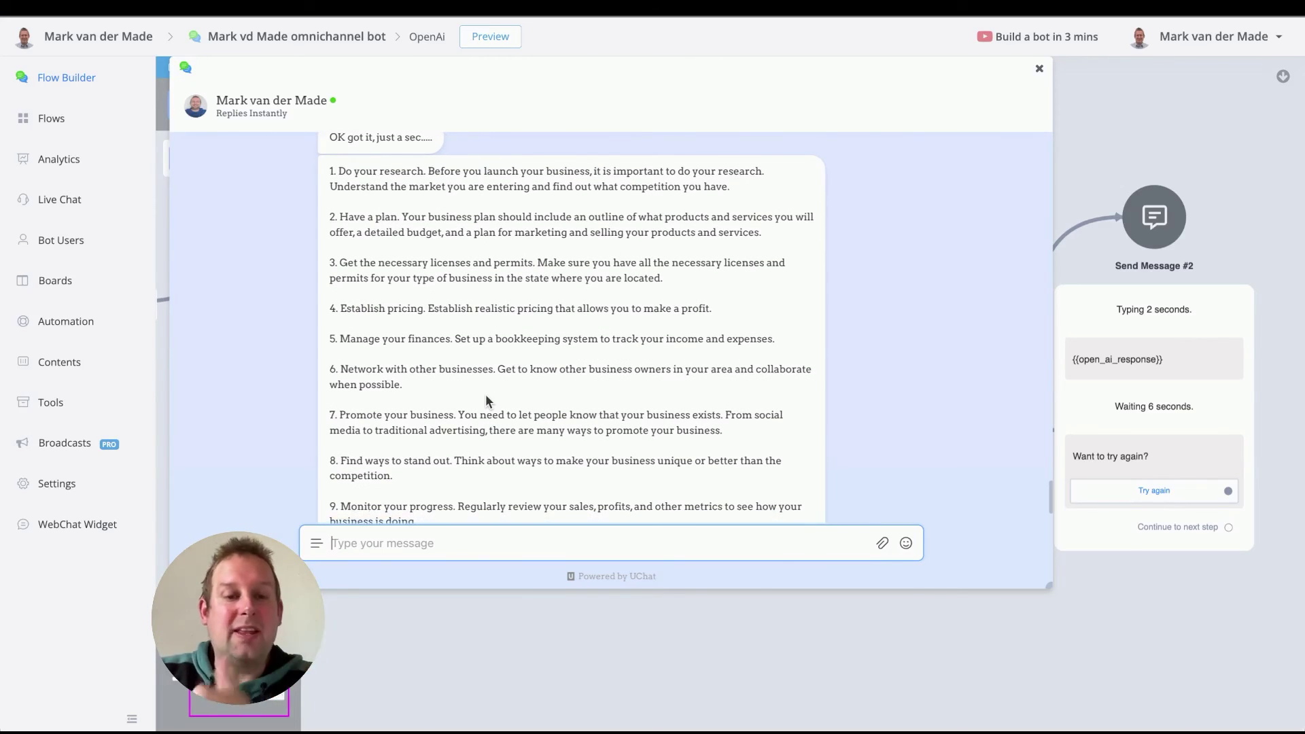
pyautogui.scroll(-1, 486, 395)
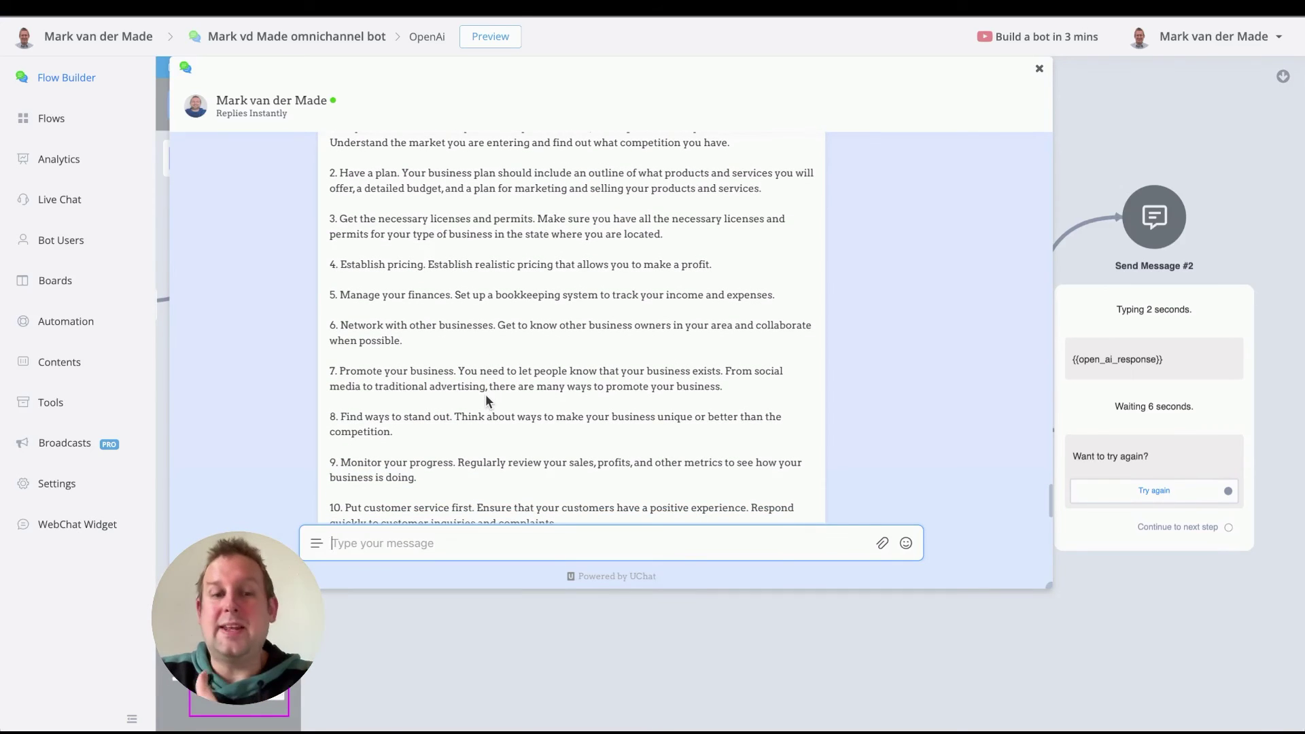
pyautogui.scroll(-1, 485, 394)
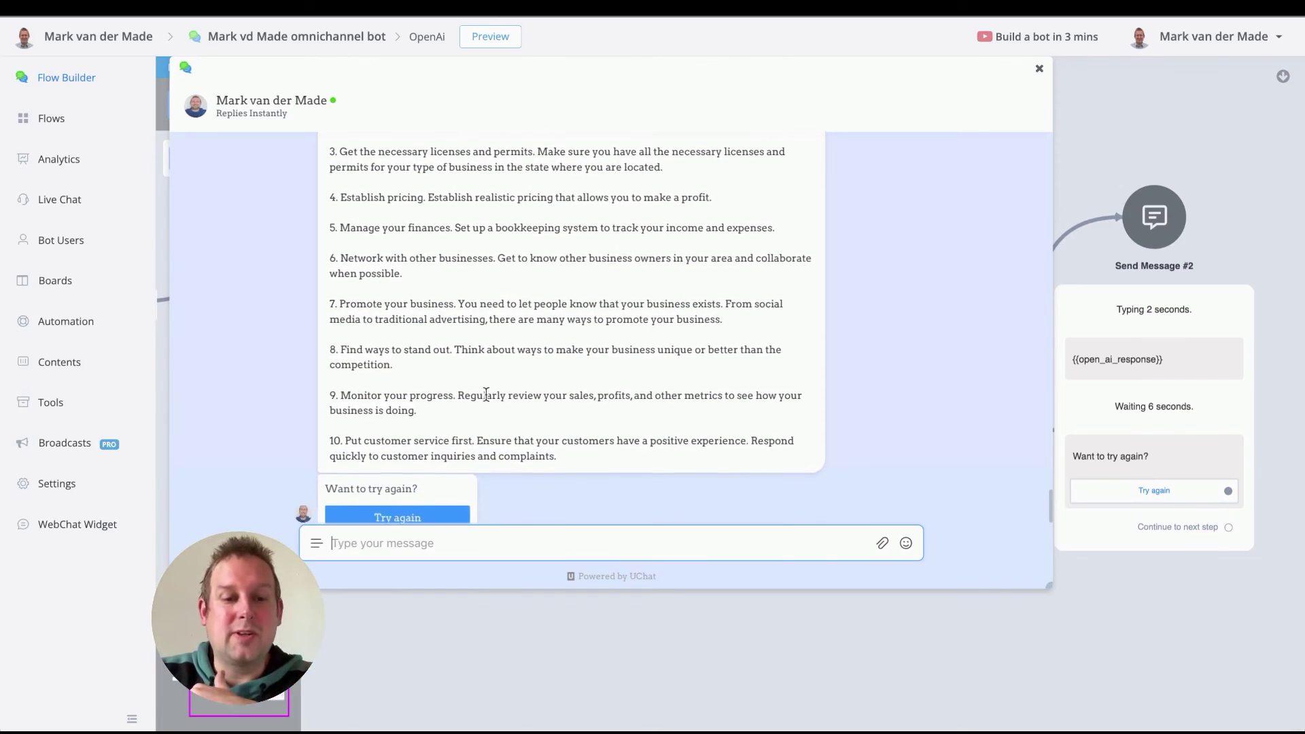
pyautogui.scroll(3, 761, 412)
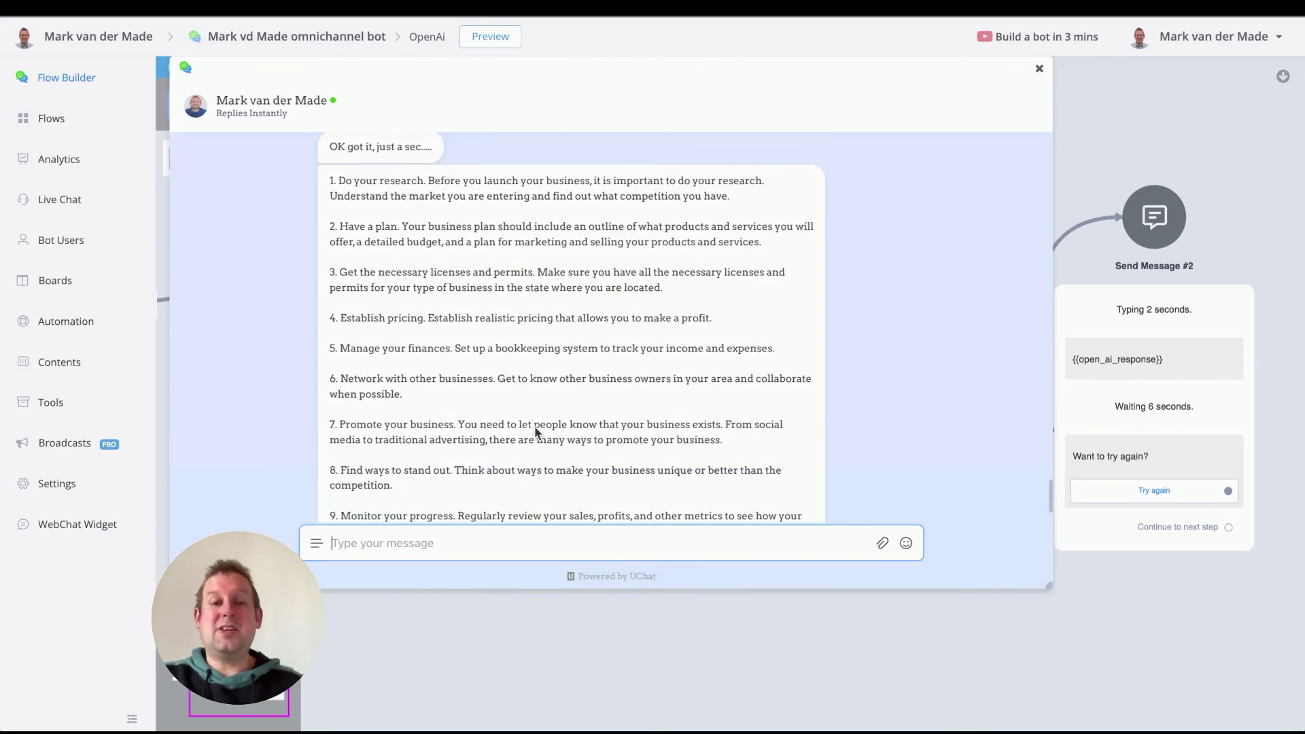
pyautogui.scroll(-1, 731, 402)
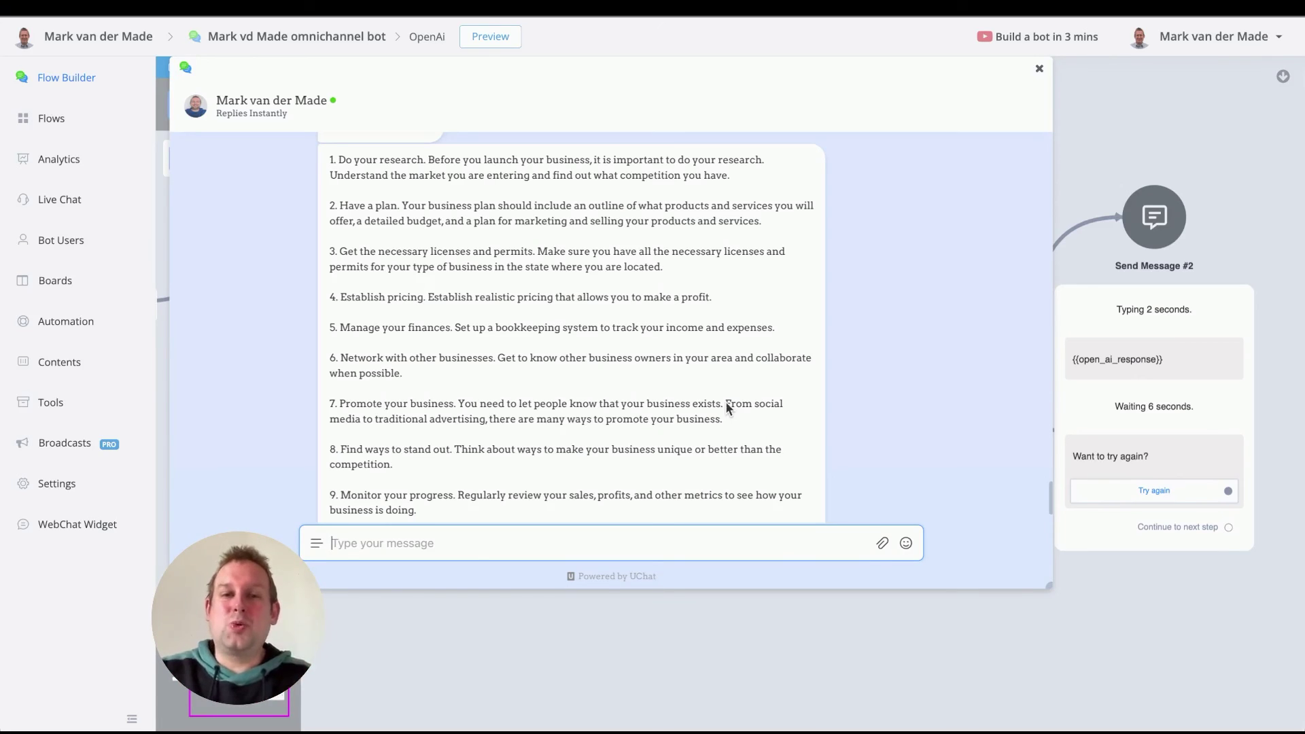
pyautogui.scroll(5, 711, 398)
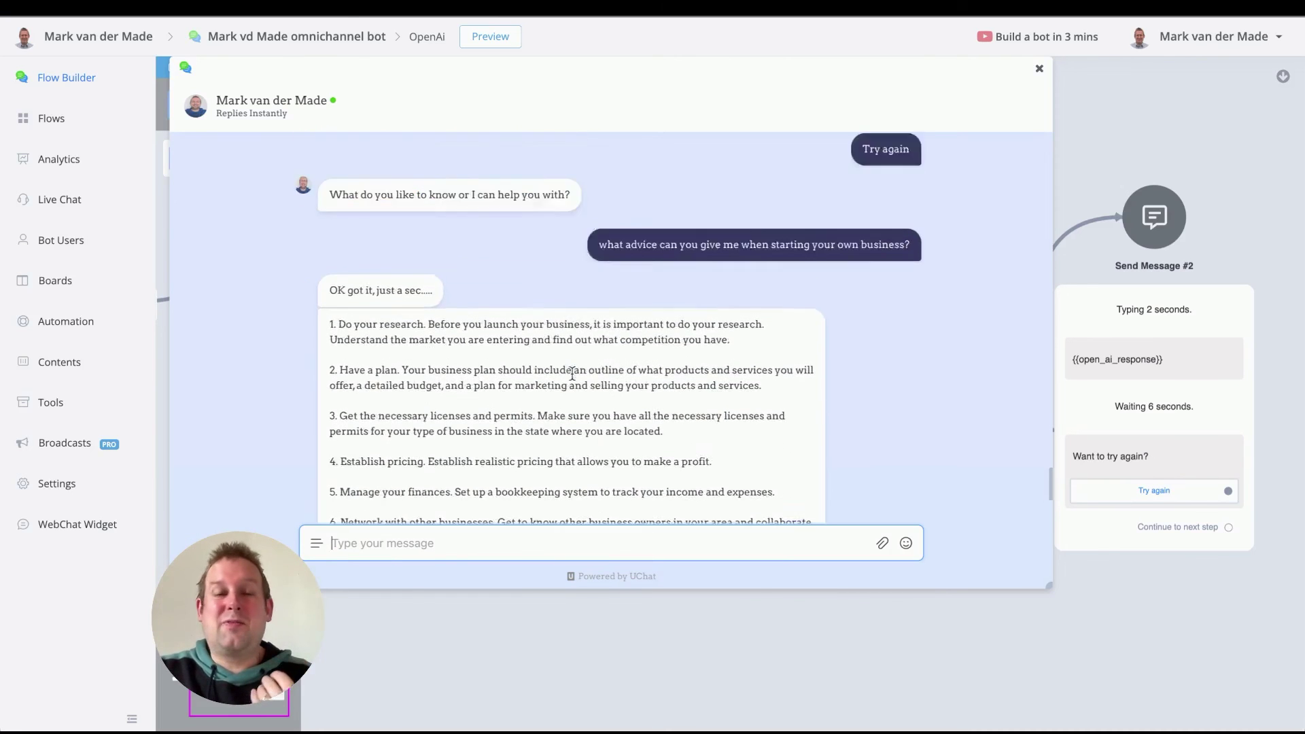
pyautogui.scroll(3, 487, 326)
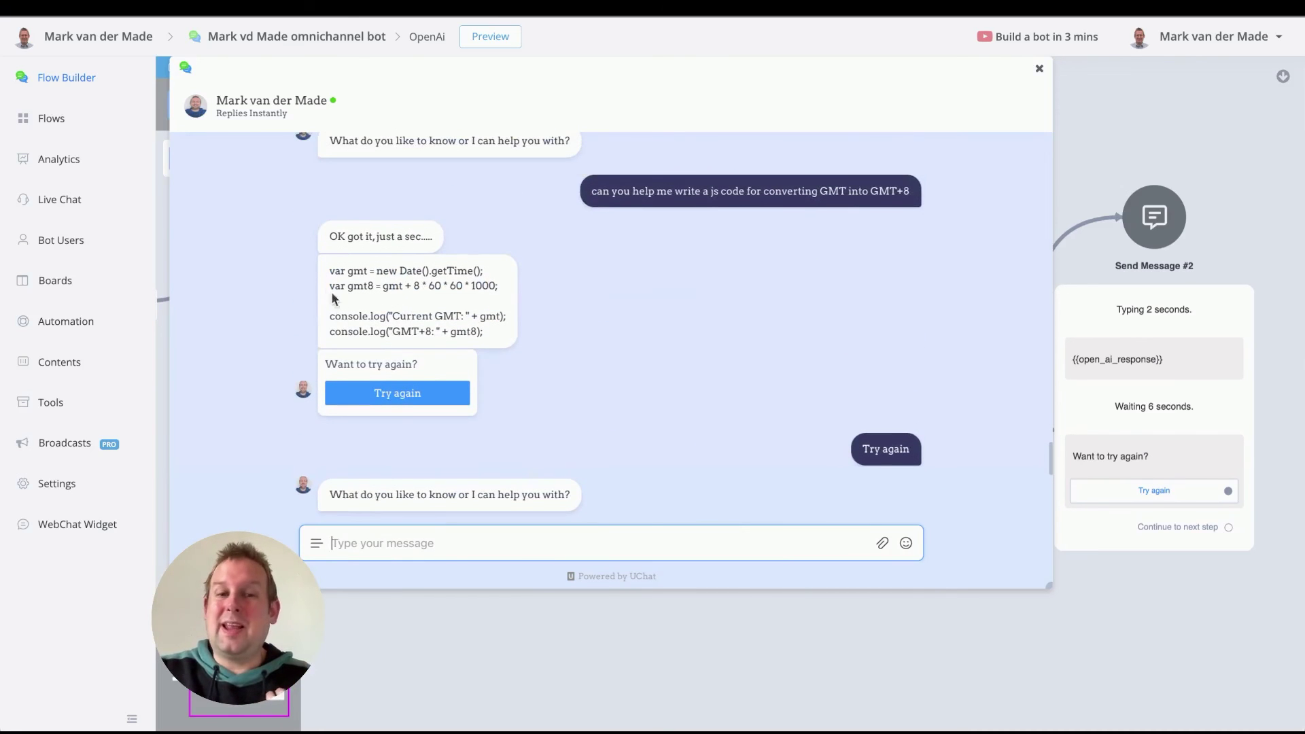